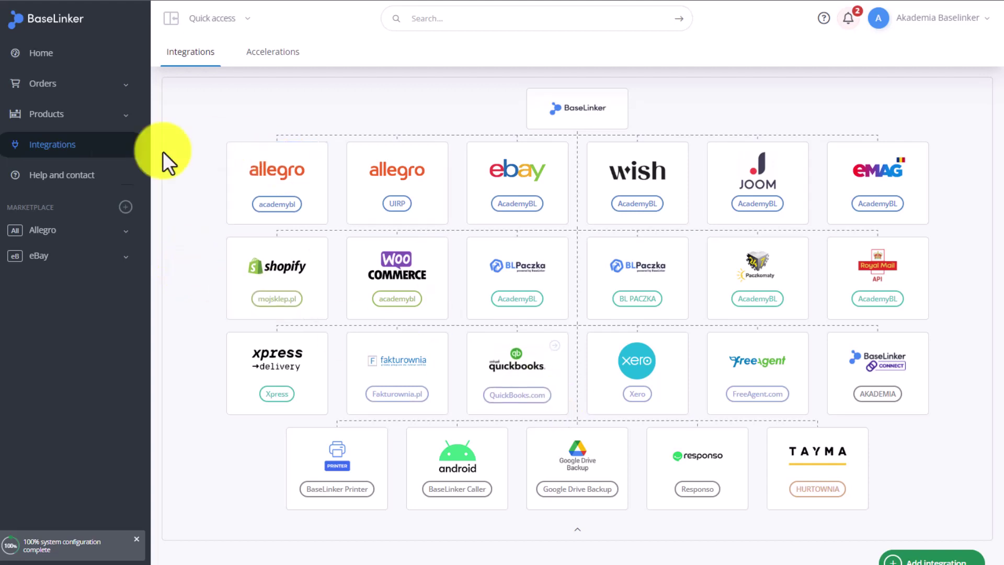
# Open the new-integration catalogue and list all 60 shop platforms.
pyautogui.click(935, 559)
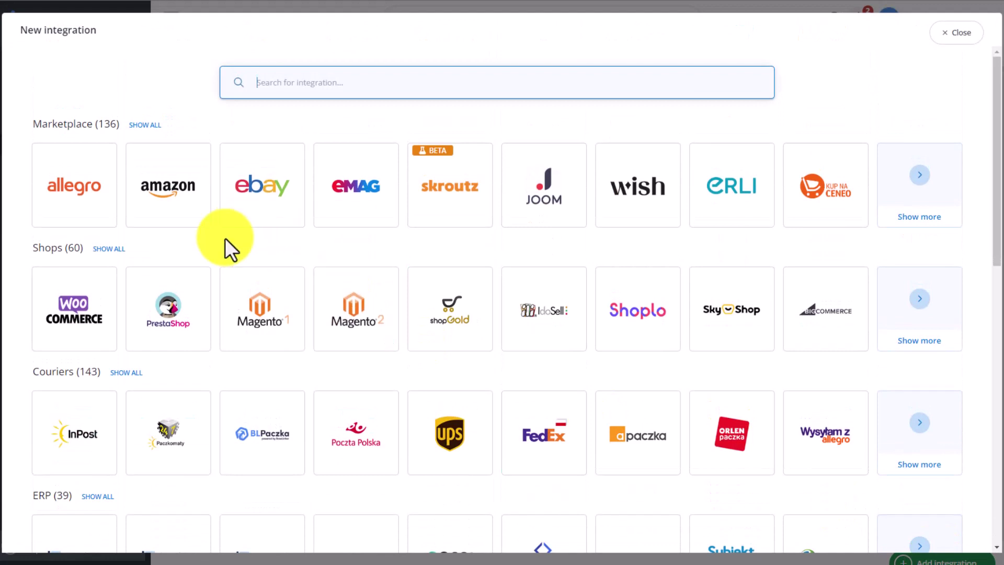
pyautogui.click(109, 250)
pyautogui.scroll(-3, 340, 261)
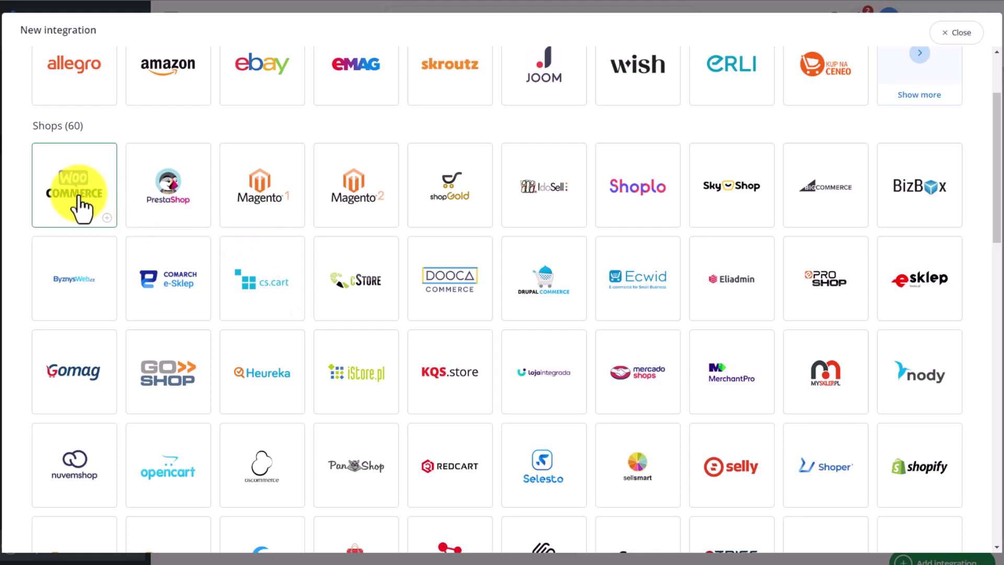
pyautogui.click(66, 184)
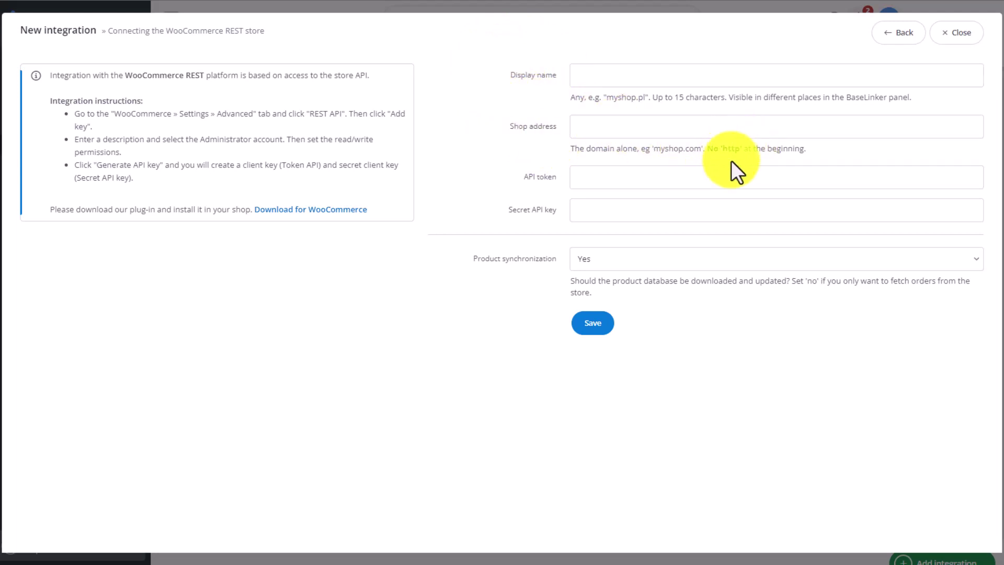
pyautogui.click(656, 135)
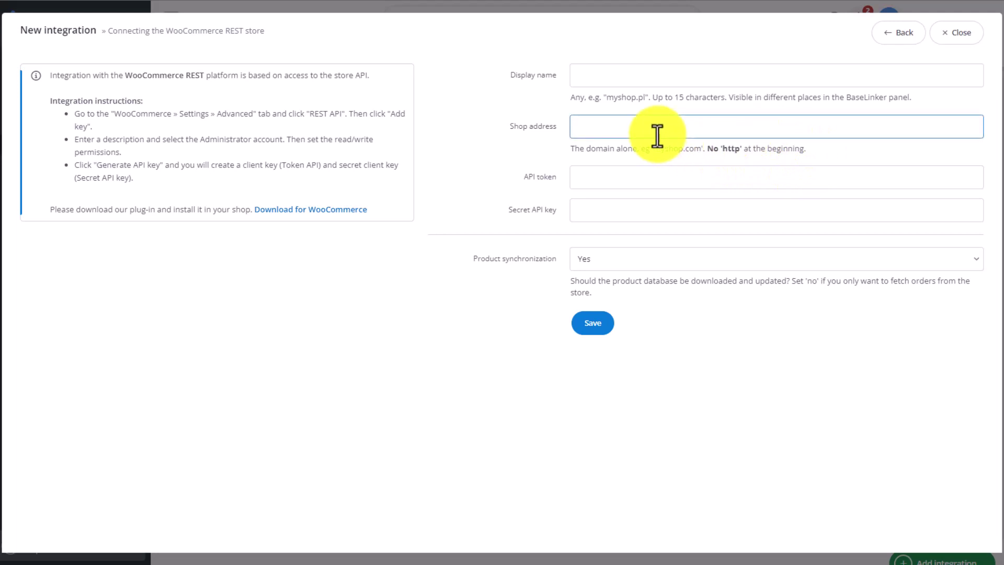
pyautogui.write('www.shop.co.uk')
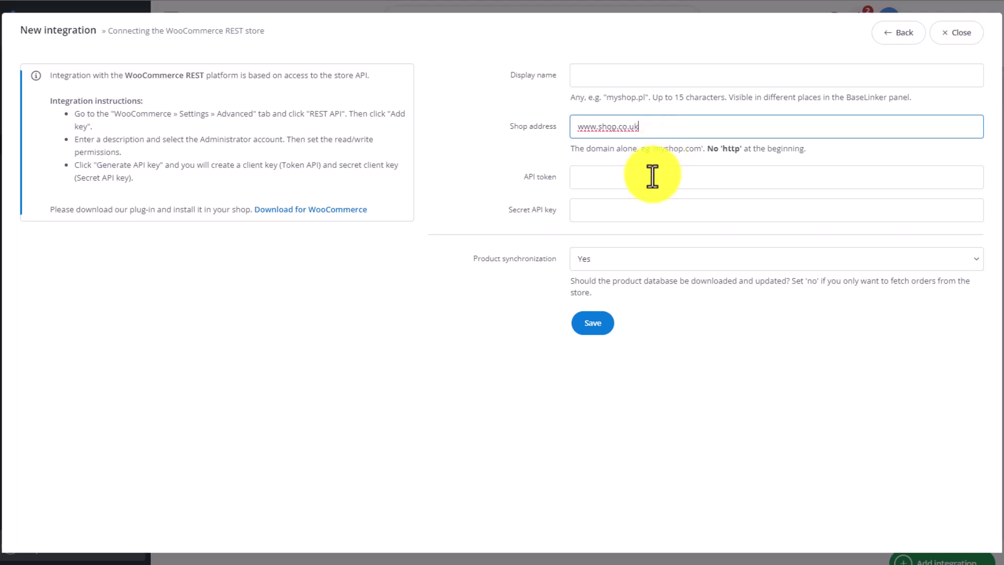
pyautogui.click(478, 189)
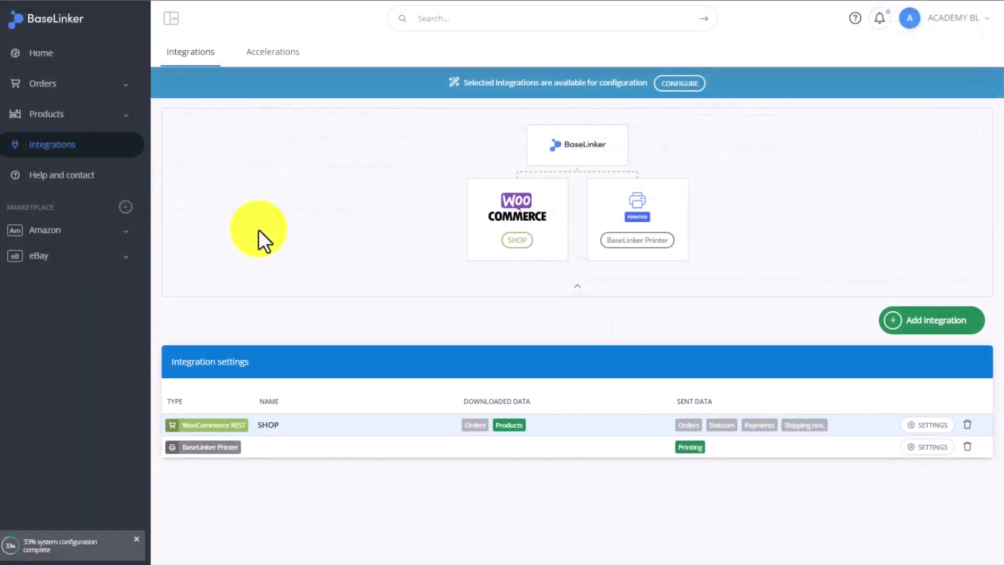
# Open the WooCommerce SHOP card's settings on the Connection tab.
pyautogui.moveTo(511, 196)
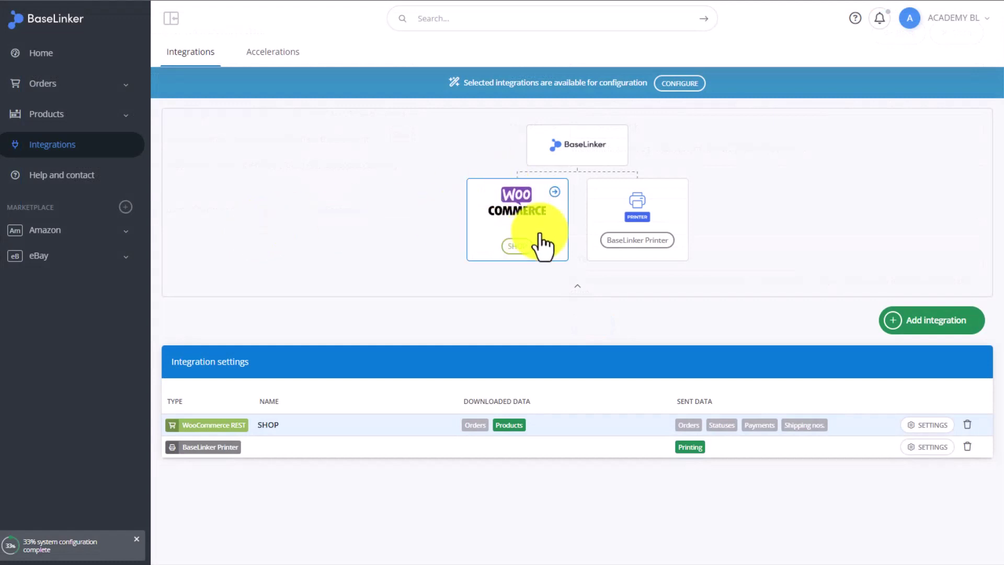
pyautogui.click(502, 209)
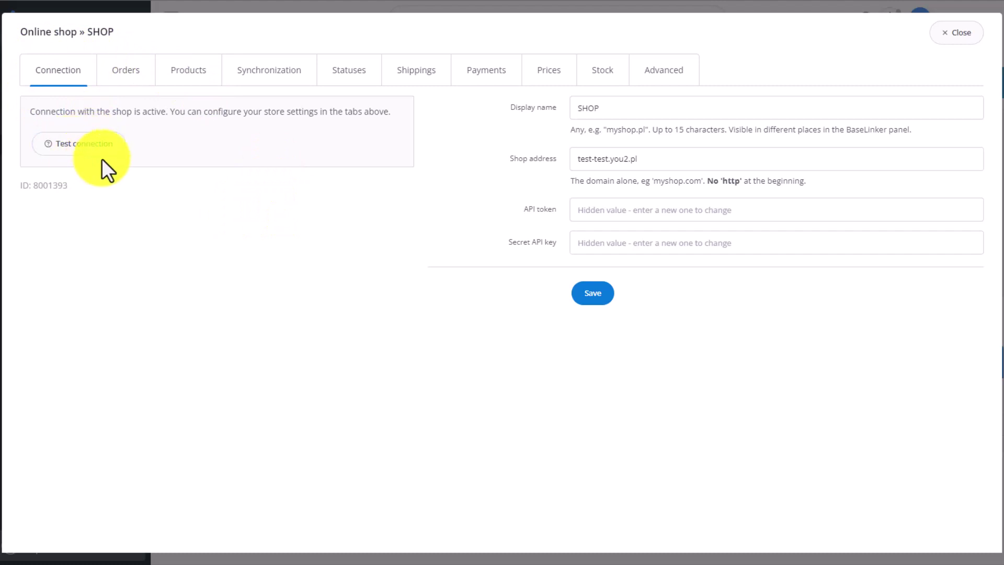
# On the Orders tab, keep New orders as the status for downloaded orders.
pyautogui.click(130, 78)
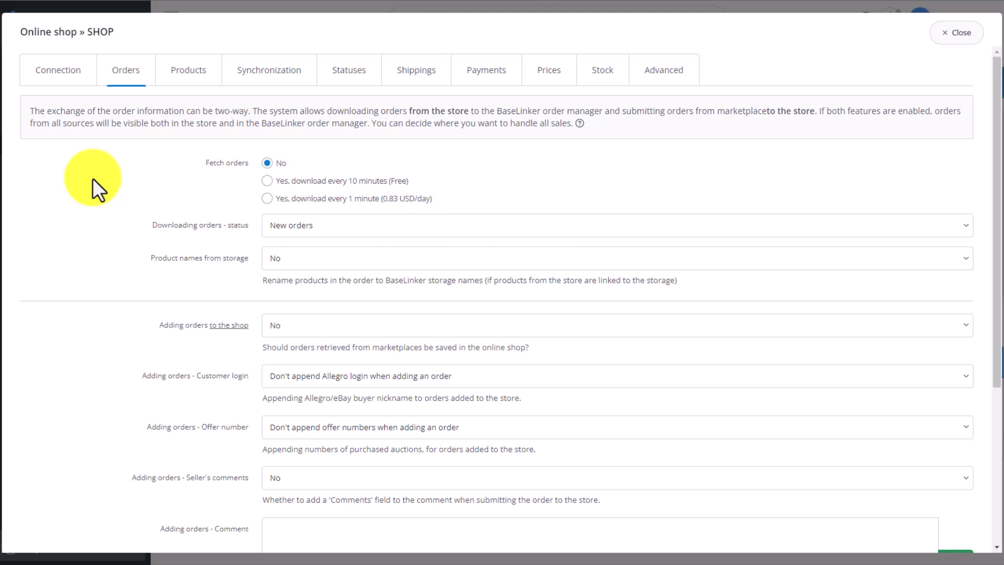
pyautogui.moveTo(149, 225); pyautogui.dragTo(230, 225)
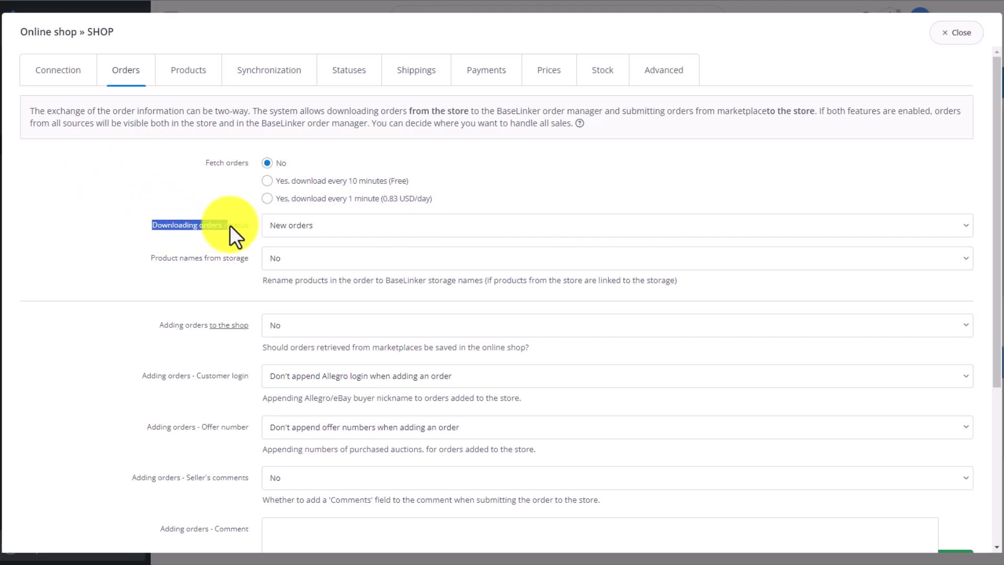
pyautogui.click(103, 209)
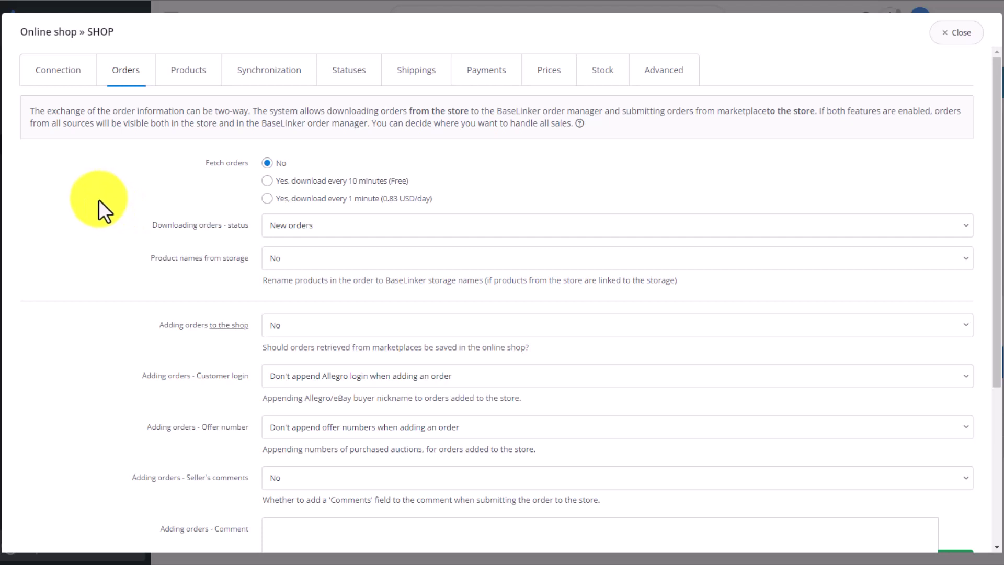
pyautogui.moveTo(404, 217)
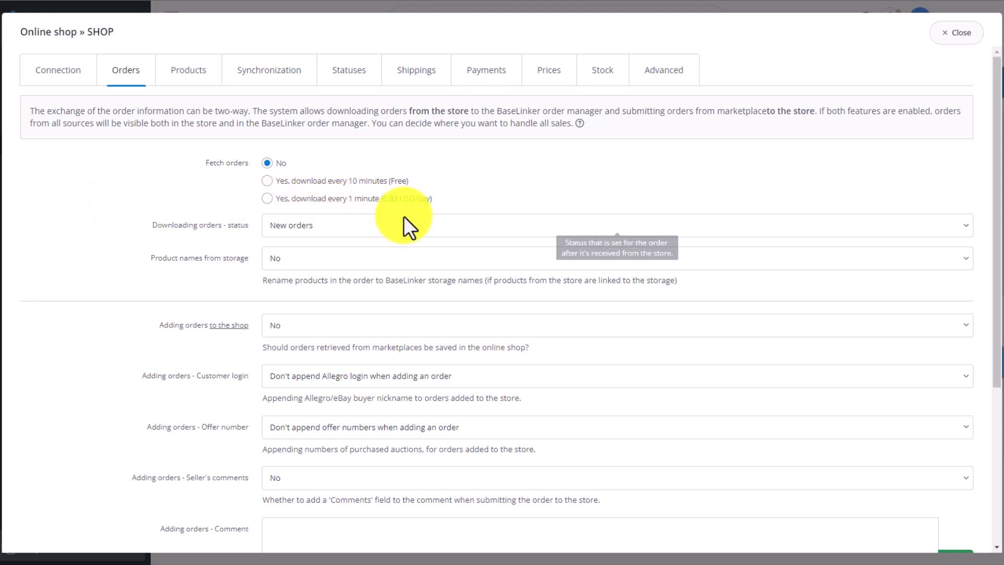
pyautogui.click(408, 231)
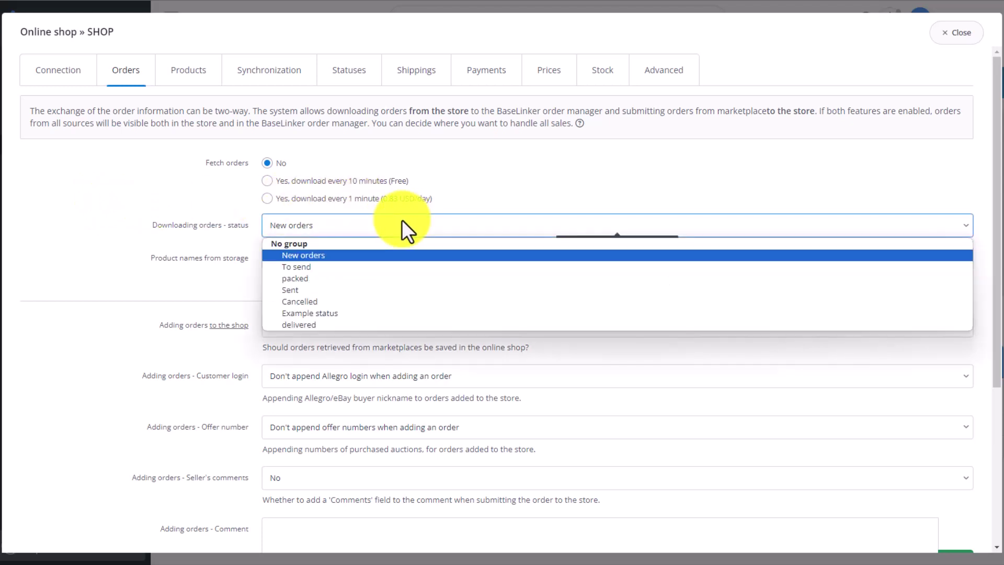
pyautogui.click(402, 218)
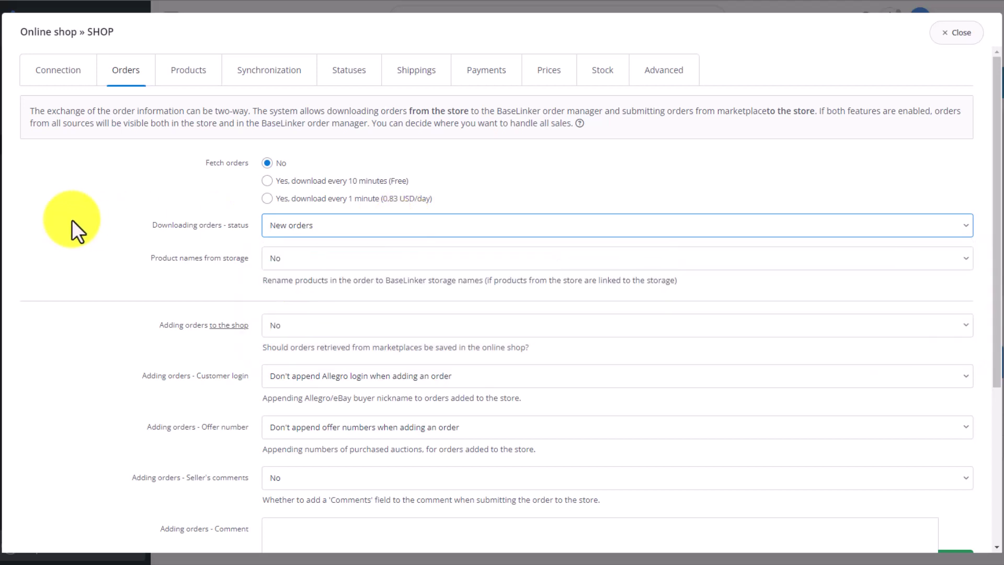
# Set Product names from storage to Yes.
pyautogui.scroll(-1, 183, 241)
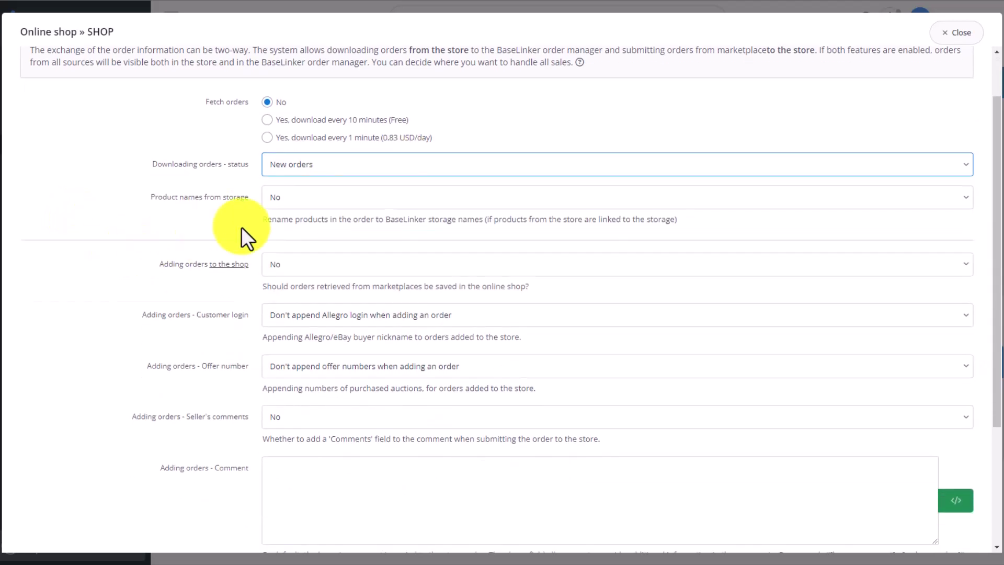
pyautogui.click(315, 200)
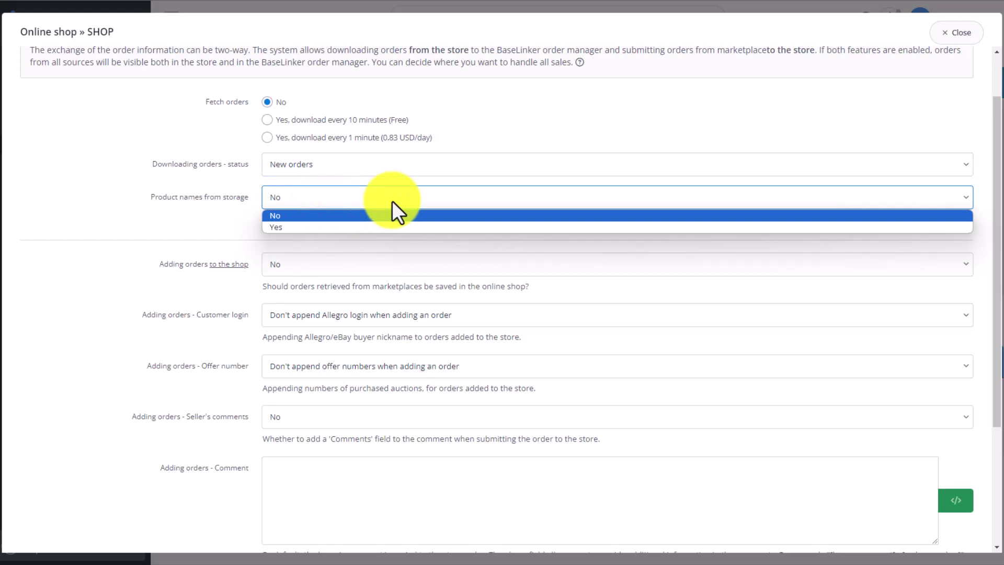
pyautogui.click(318, 227)
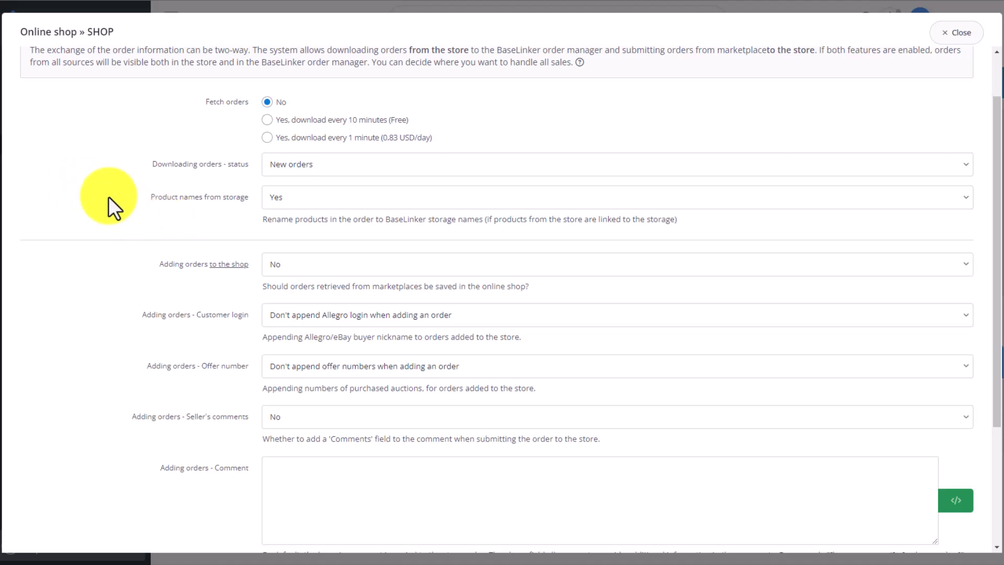
# Leave adding orders off and set Customer login to 'Append Allegro login to last name'.
pyautogui.scroll(-1, 108, 197)
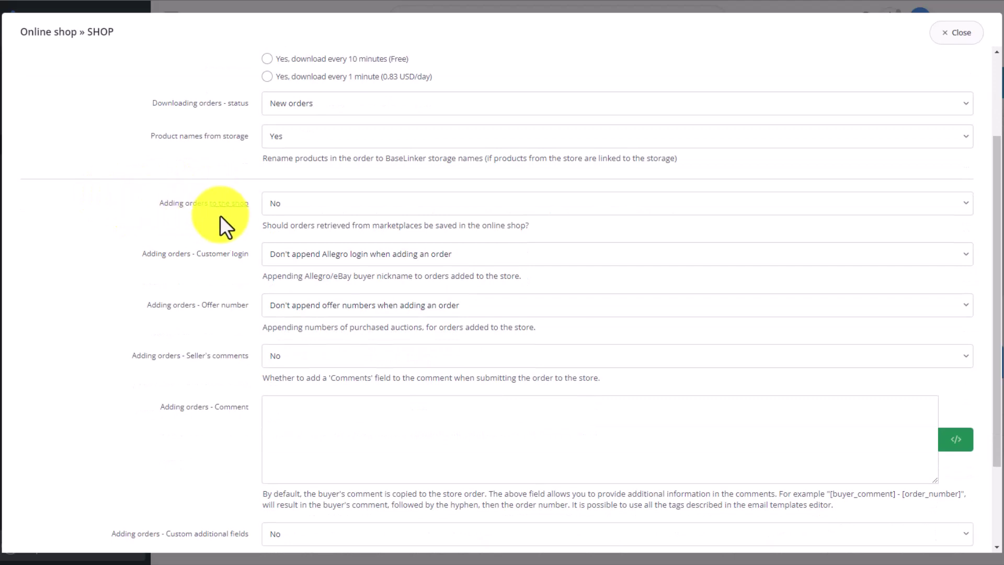
pyautogui.click(341, 203)
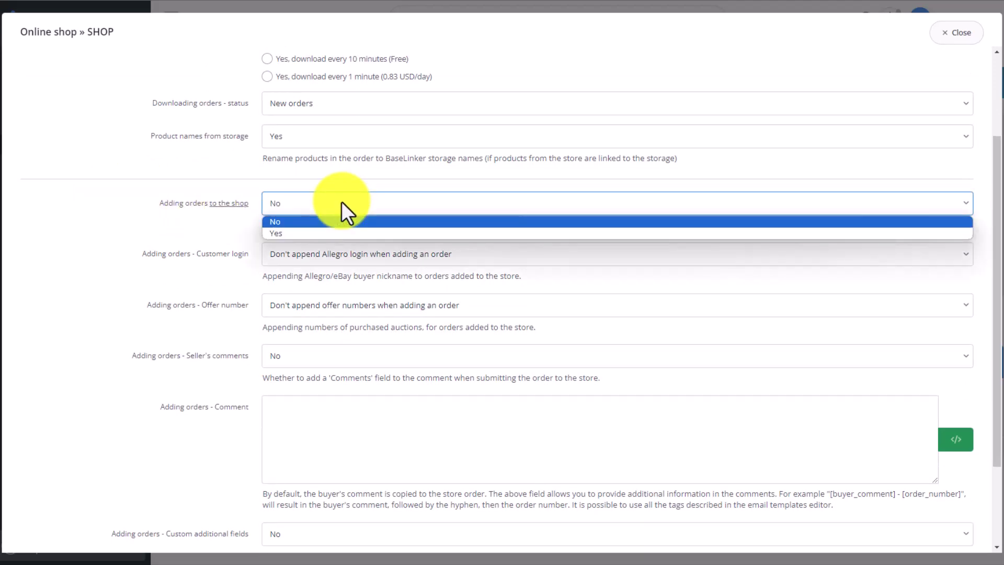
pyautogui.click(341, 203)
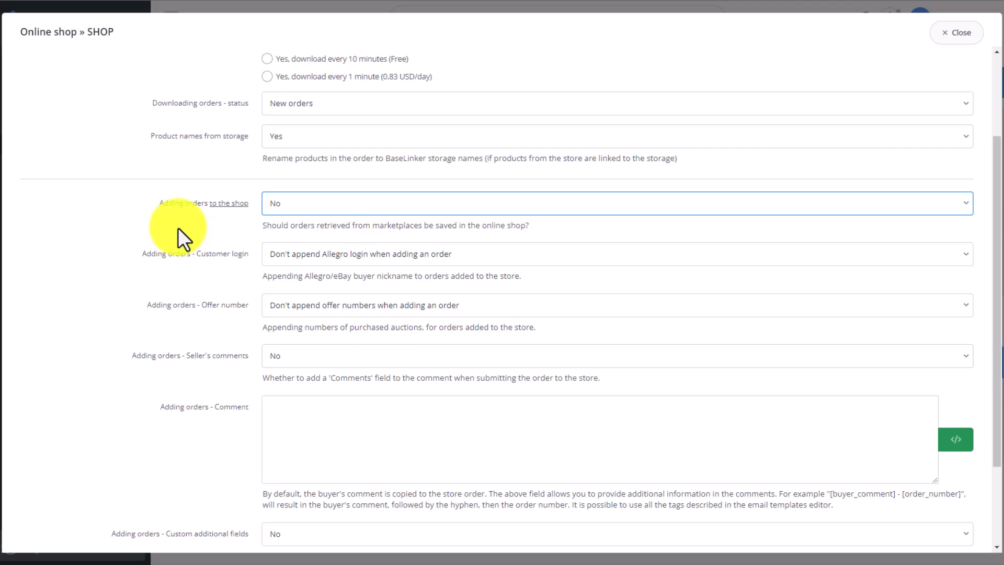
pyautogui.click(303, 255)
pyautogui.click(304, 256)
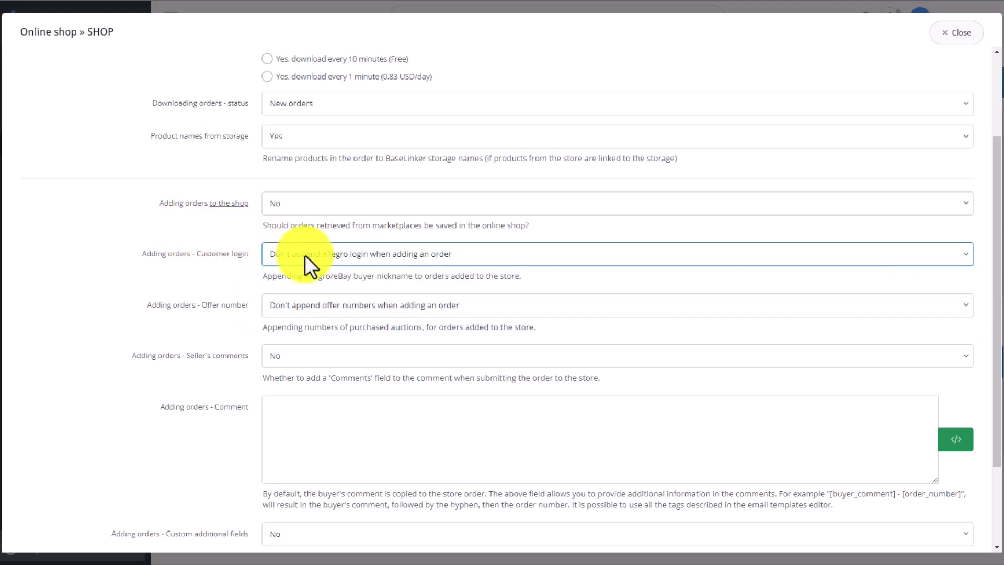
pyautogui.click(305, 255)
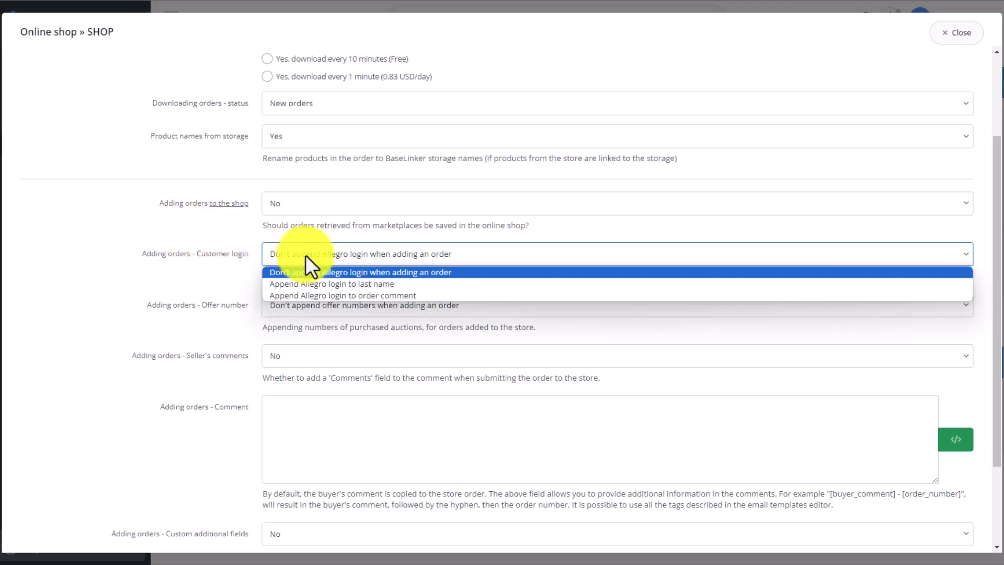
pyautogui.click(316, 285)
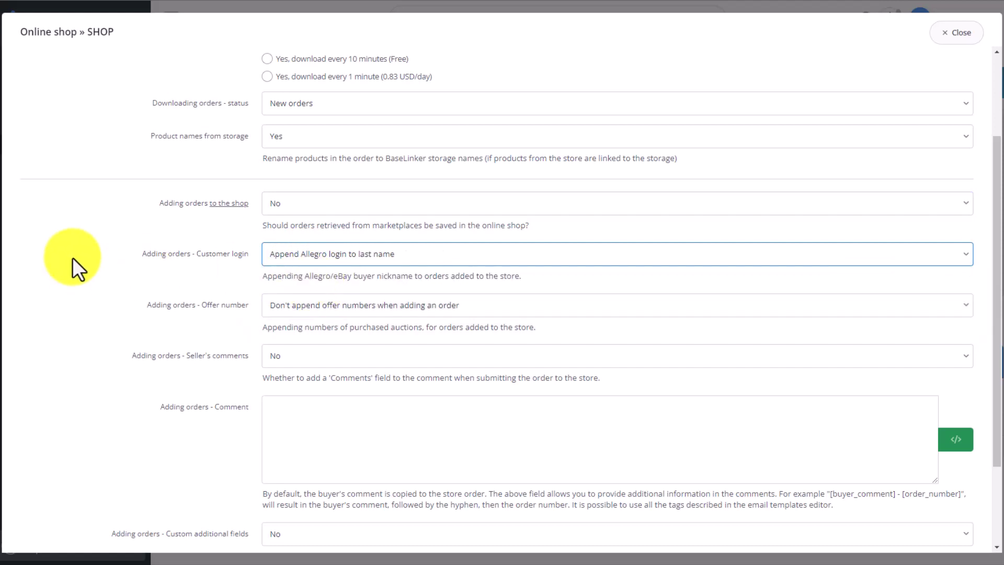
# Keep Offer number set to 'Don't append'.
pyautogui.scroll(-1, 72, 256)
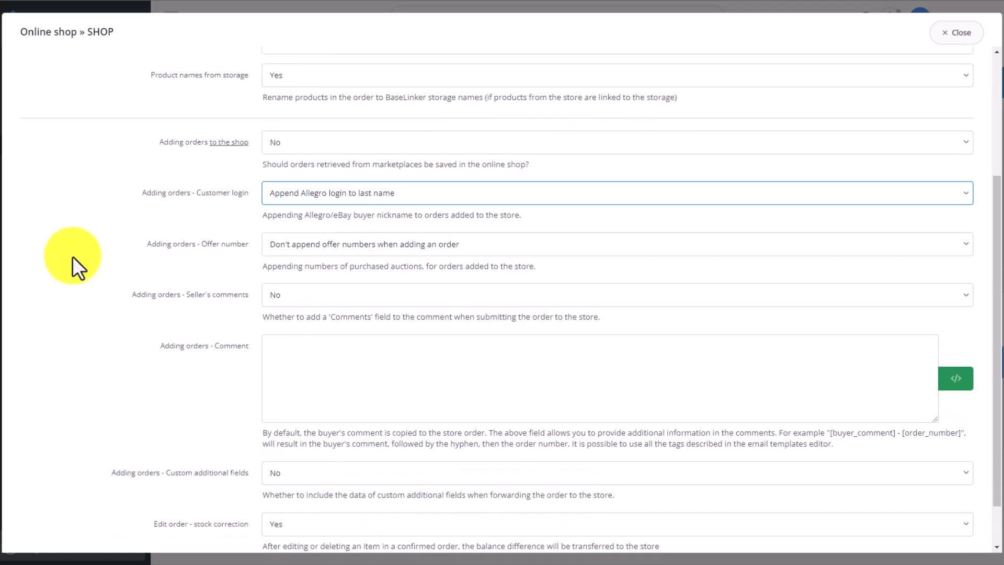
pyautogui.click(324, 252)
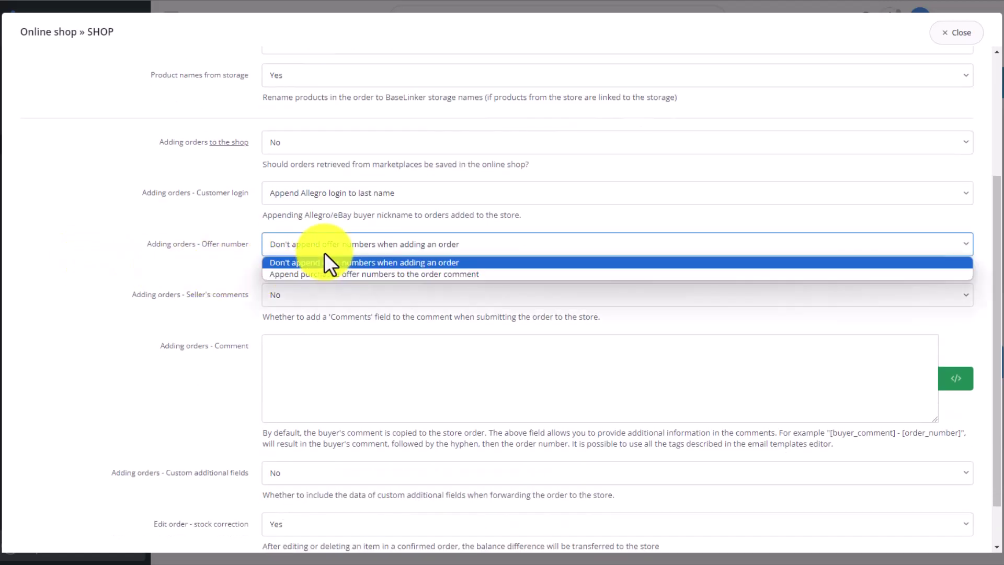
pyautogui.click(372, 250)
pyautogui.scroll(-1, 85, 284)
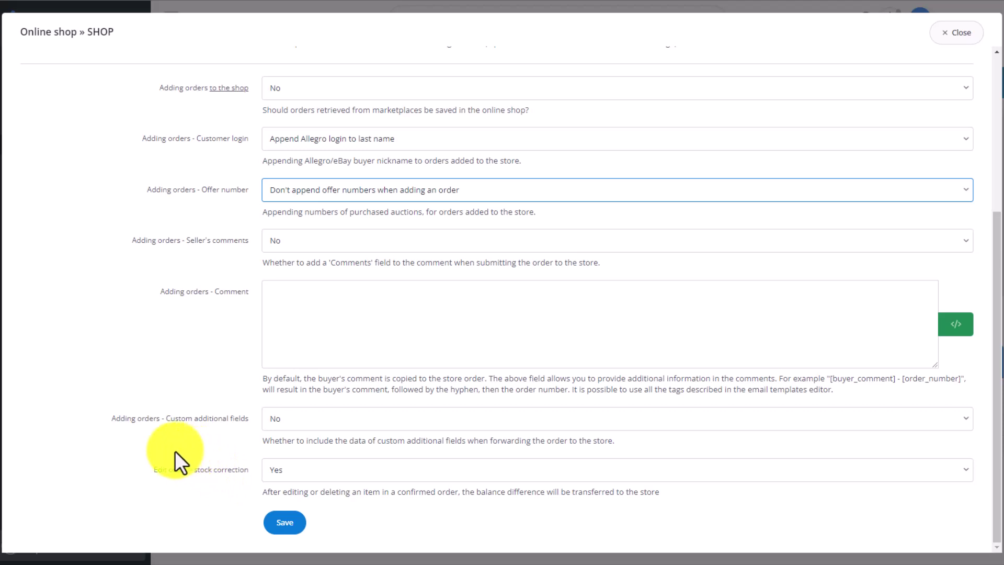
pyautogui.scroll(5, 173, 167)
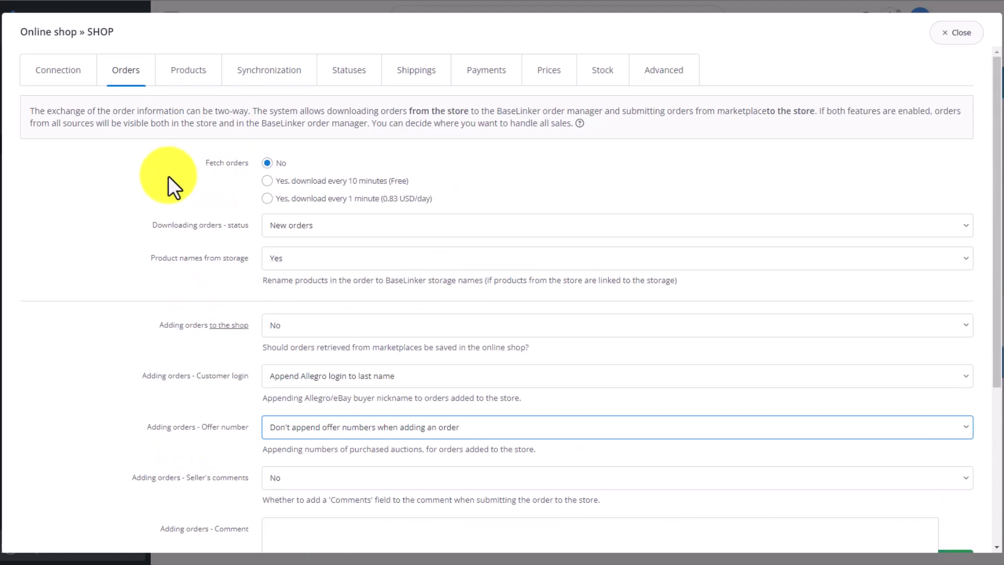
# On the Products tab, keep Downloading products set to Yes.
pyautogui.click(189, 67)
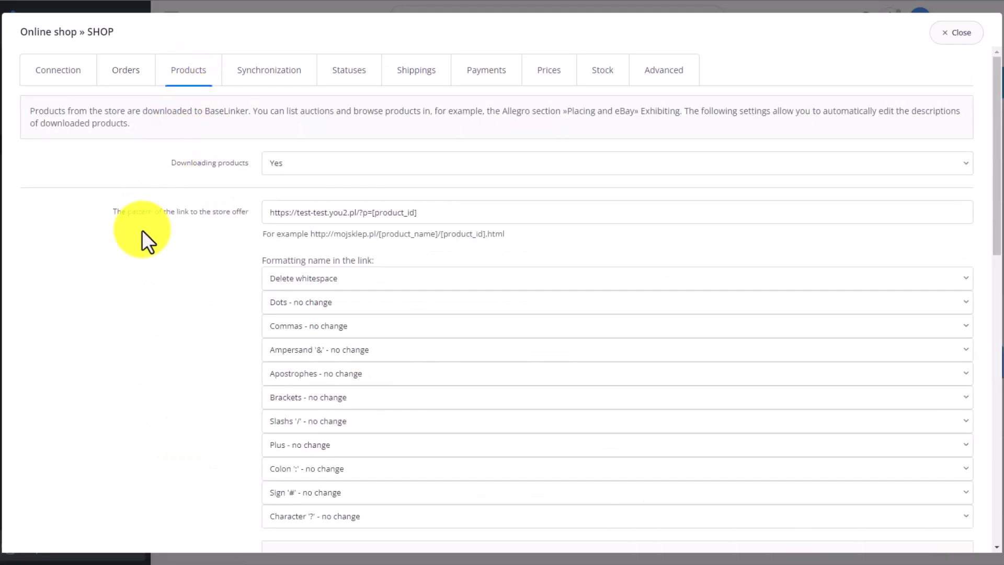
pyautogui.click(310, 161)
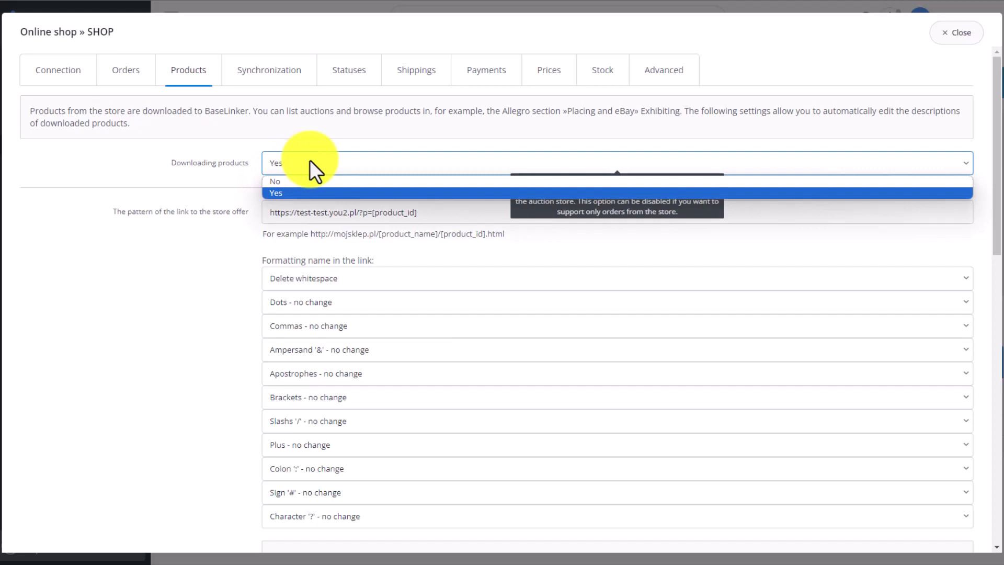
pyautogui.click(310, 159)
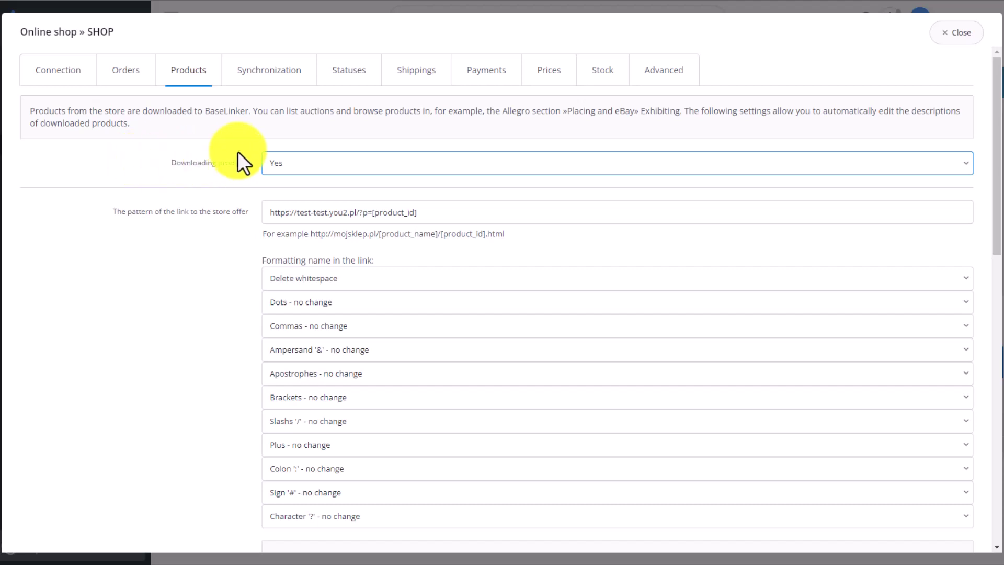
# Show the Synchronization tab with next syncs scheduled around 28/08/2023 02:40 PM.
pyautogui.click(294, 89)
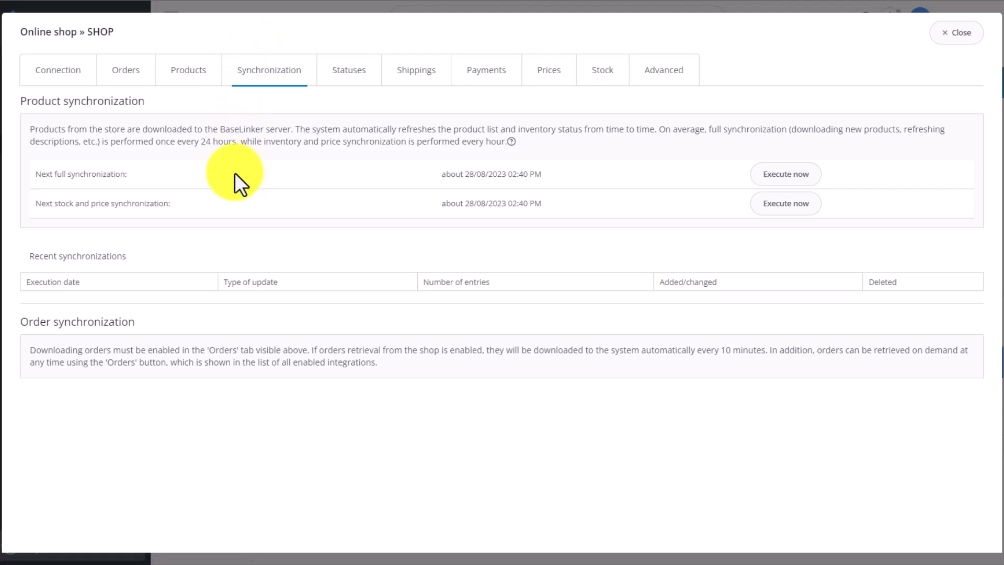
# On the Statuses tab, set Send payment status and Link statuses to Yes.
pyautogui.click(361, 68)
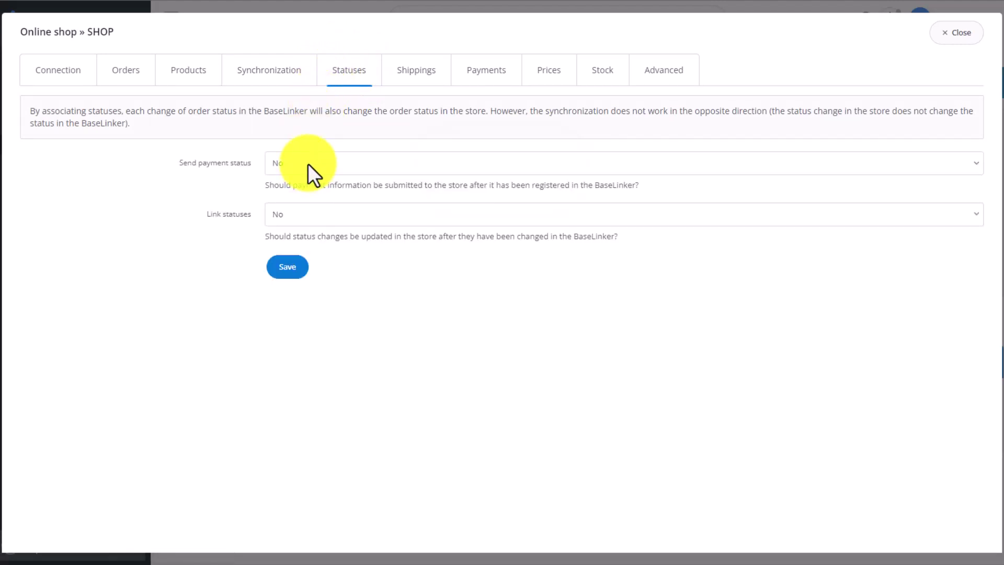
pyautogui.click(308, 163)
pyautogui.click(301, 187)
pyautogui.click(293, 165)
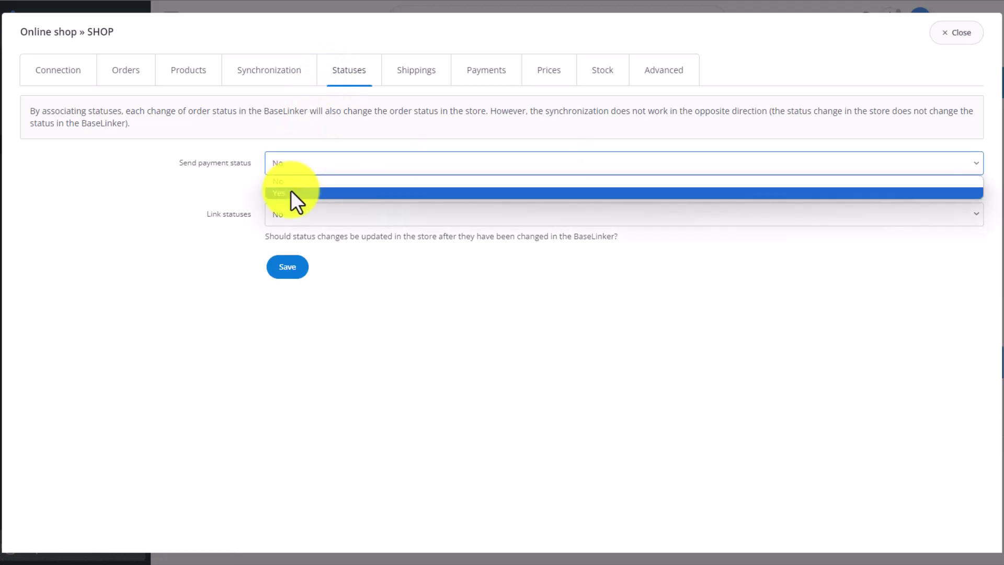
pyautogui.click(291, 192)
pyautogui.click(291, 219)
pyautogui.click(289, 233)
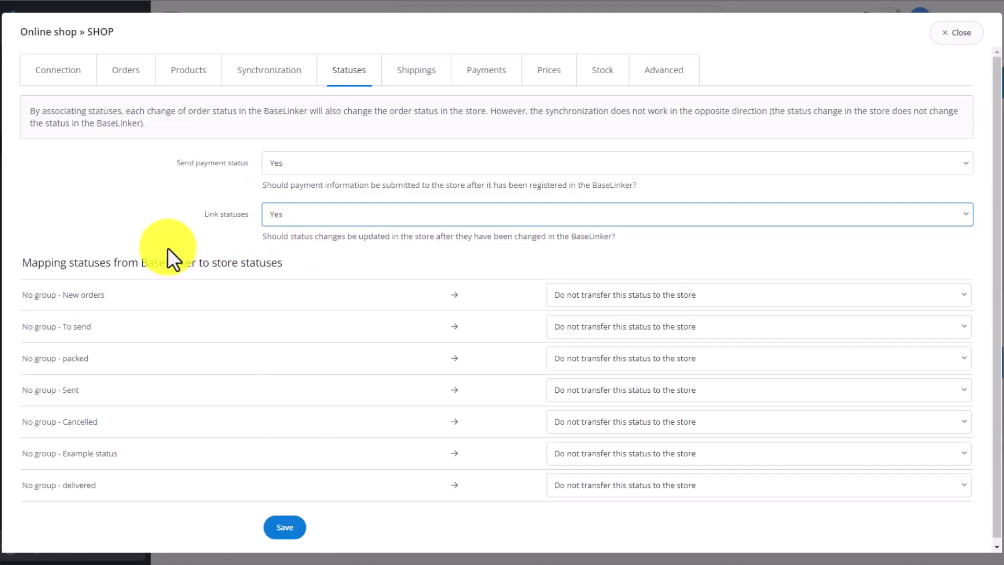
pyautogui.scroll(-1, 197, 341)
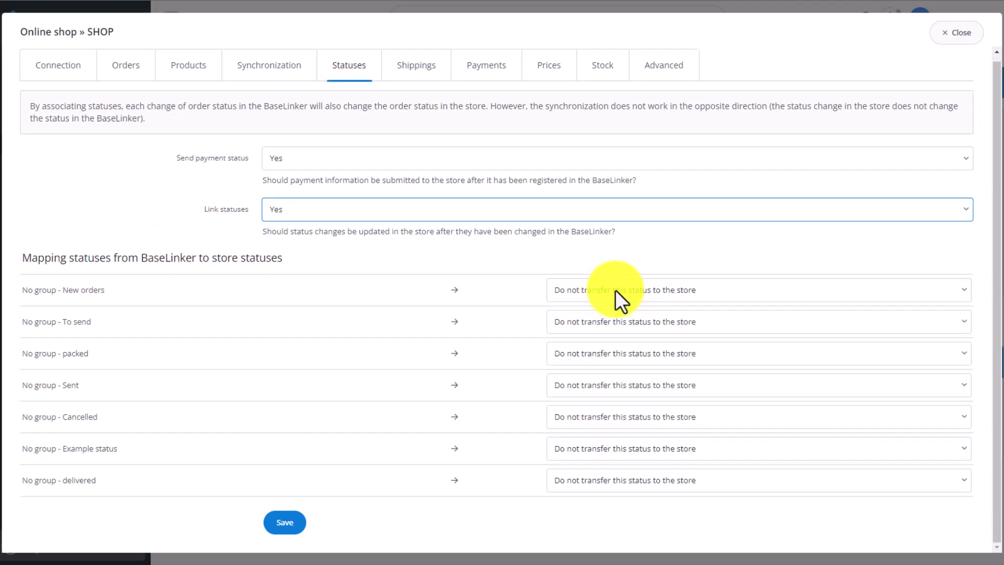
pyautogui.click(425, 140)
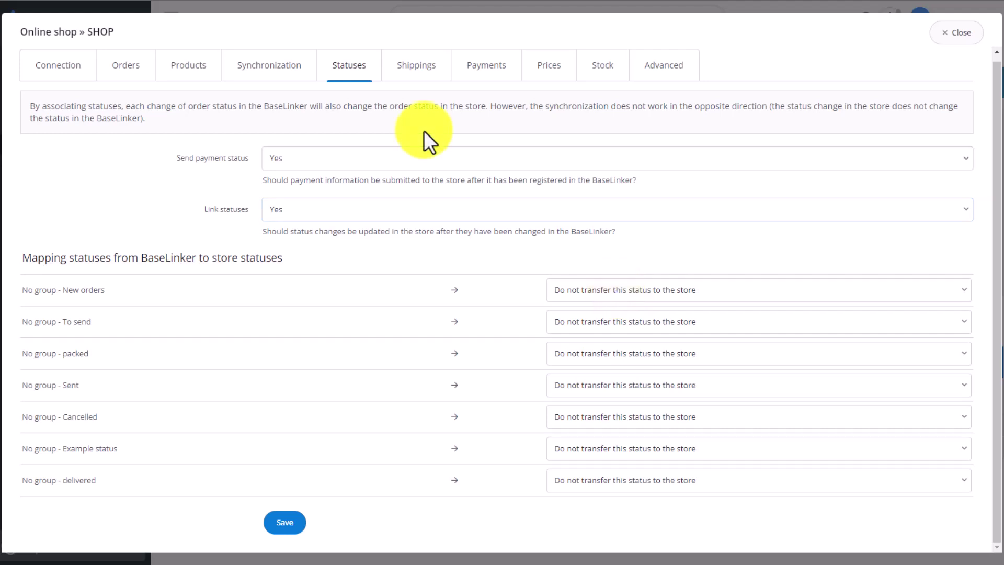
pyautogui.click(424, 71)
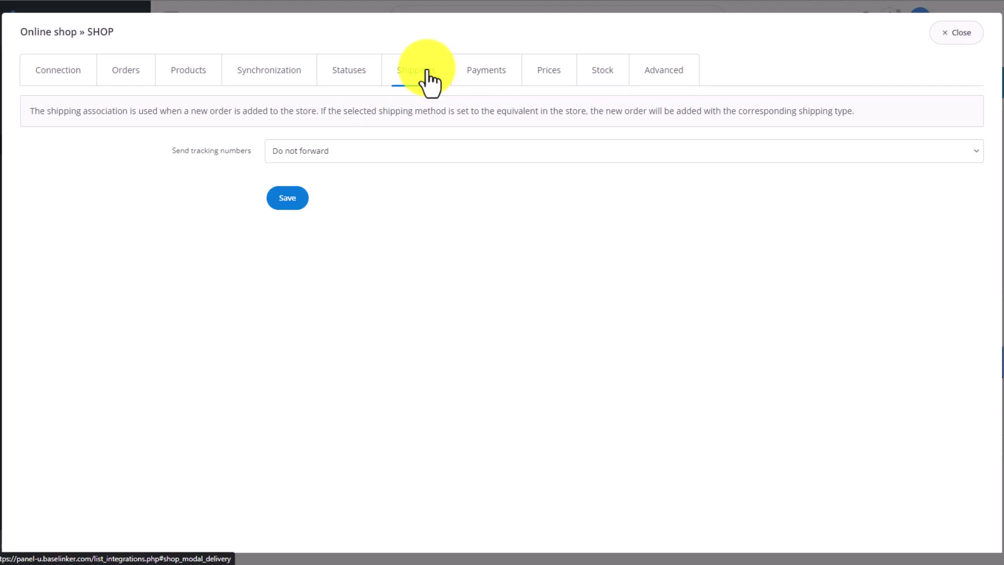
# Set Send tracking numbers to forward automatically after package creation and save it.
pyautogui.click(363, 159)
pyautogui.click(344, 180)
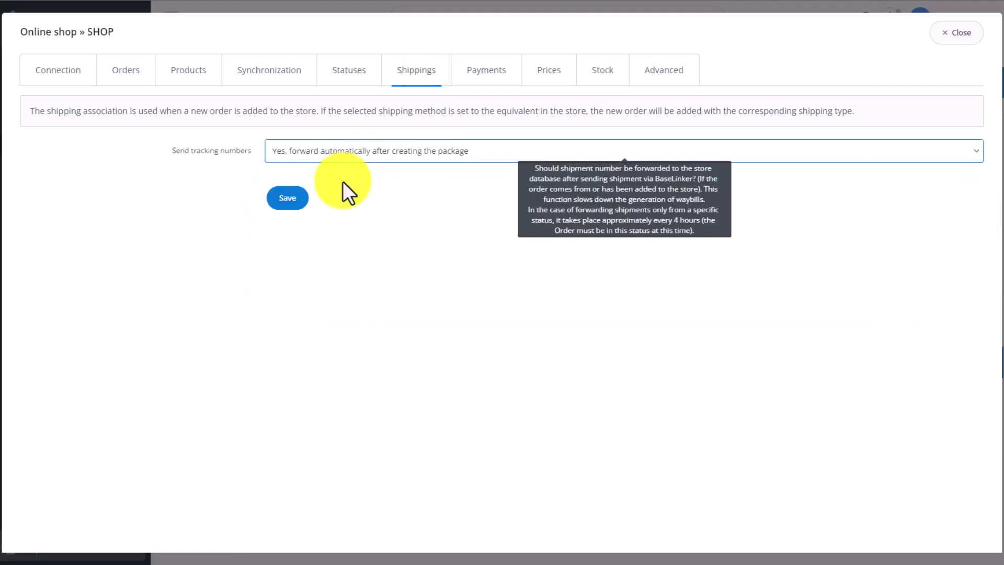
pyautogui.click(292, 201)
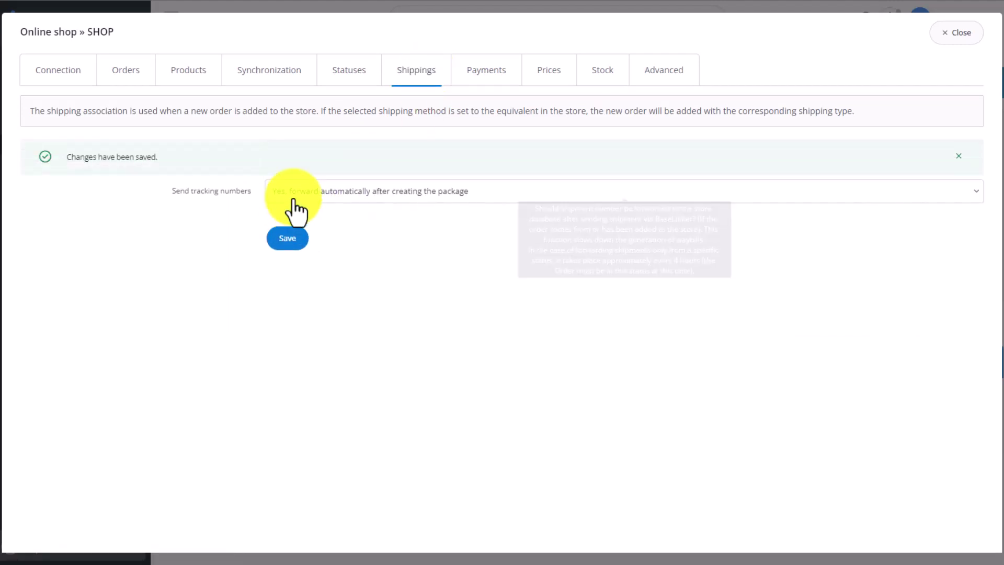
pyautogui.click(350, 201)
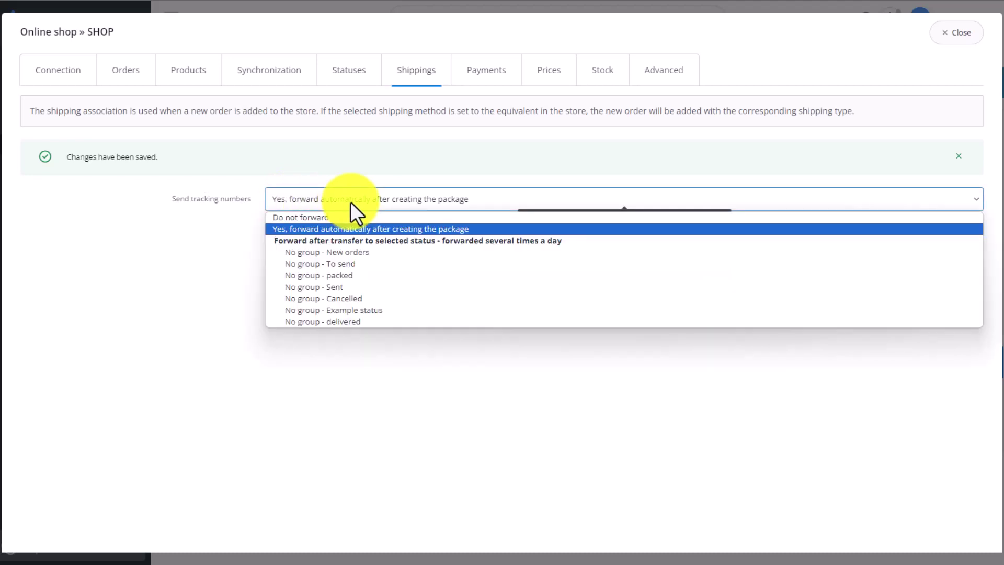
pyautogui.click(350, 202)
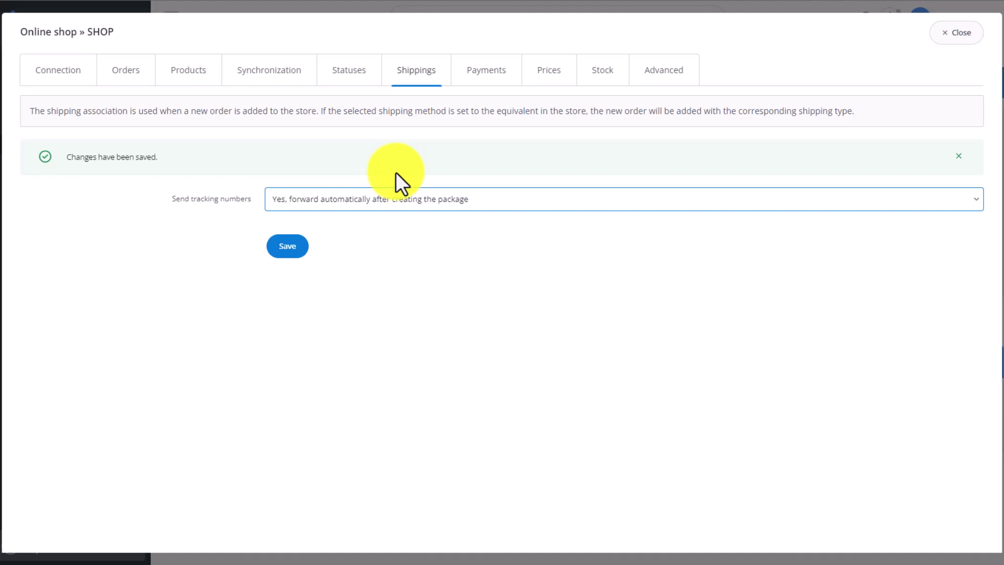
pyautogui.click(383, 198)
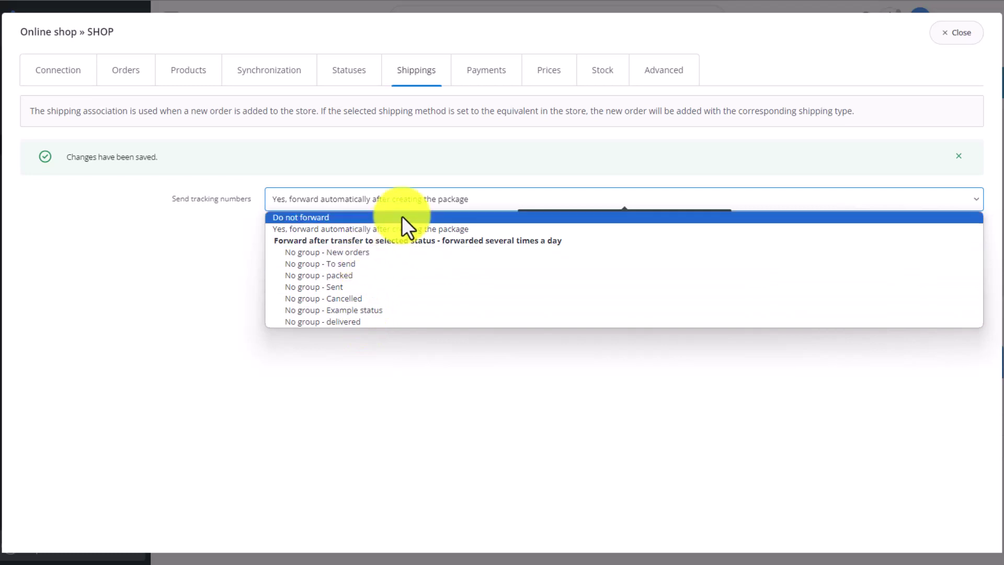
pyautogui.click(456, 119)
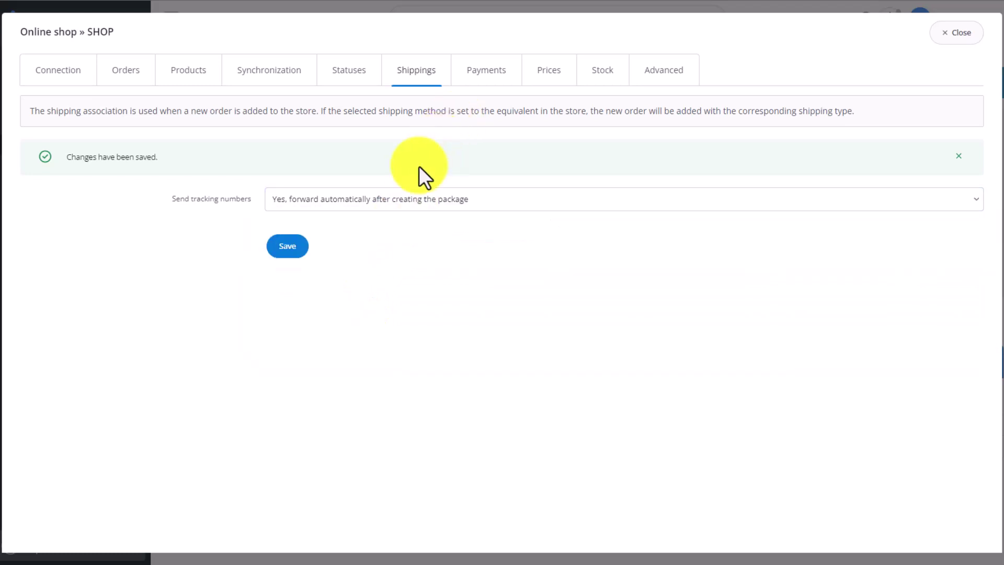
pyautogui.moveTo(405, 198)
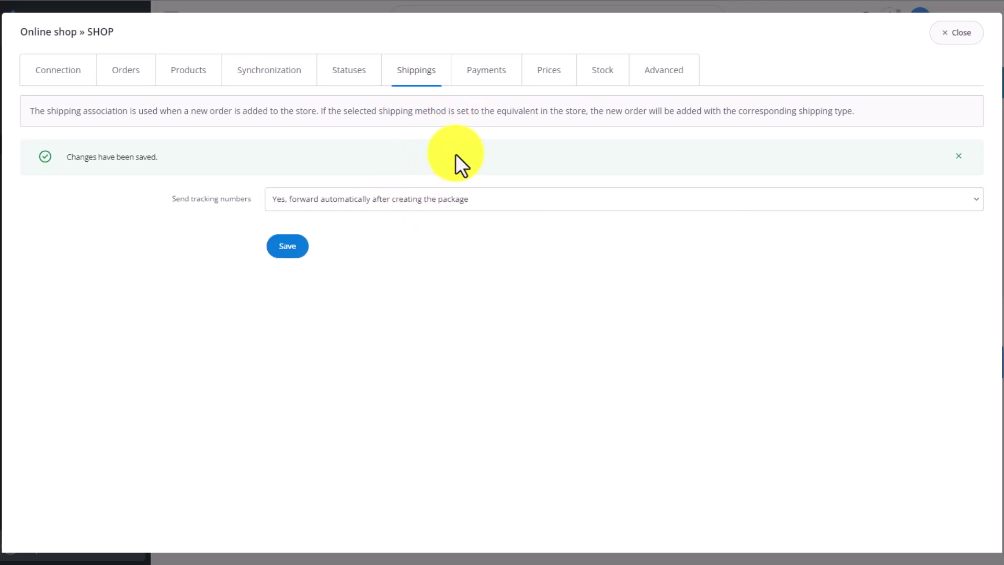
pyautogui.click(481, 85)
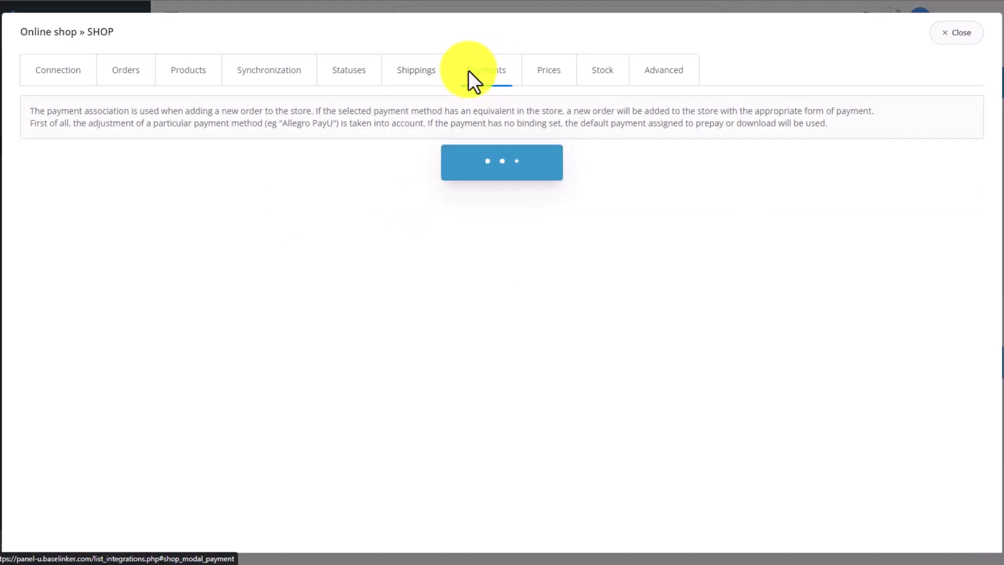
# Set Send payment status to Yes, leaving the default prepayment method unassociated.
pyautogui.click(366, 163)
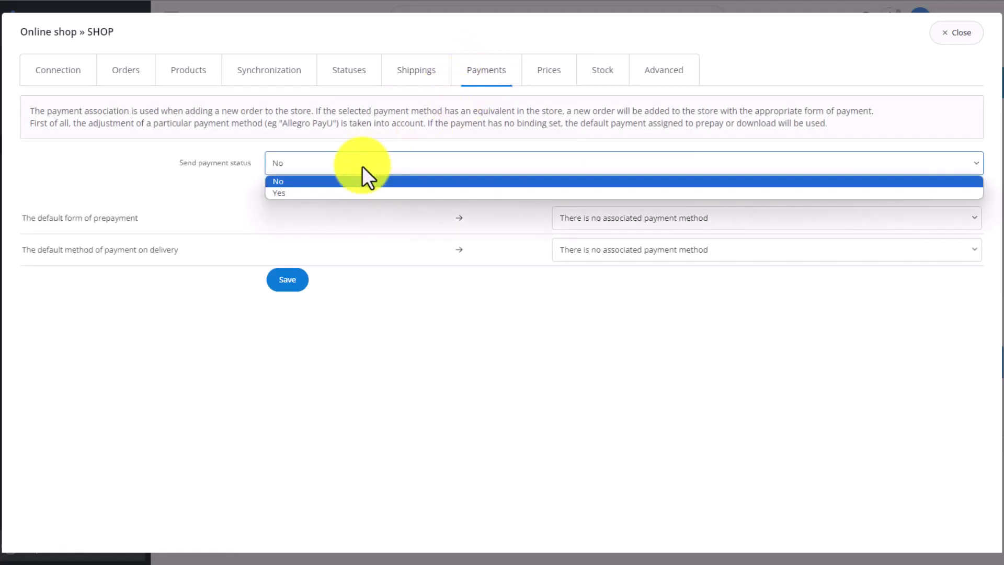
pyautogui.click(343, 191)
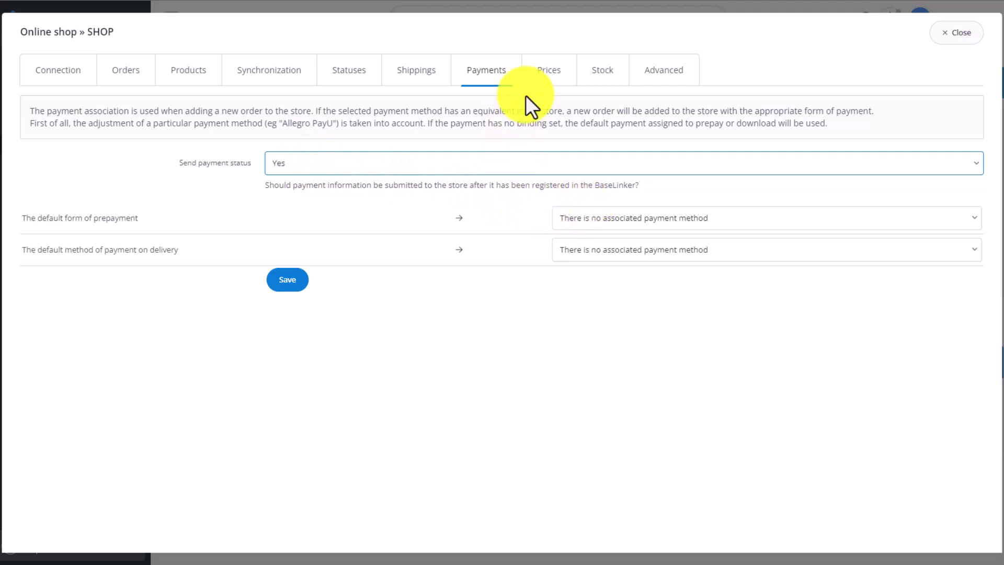
pyautogui.click(570, 219)
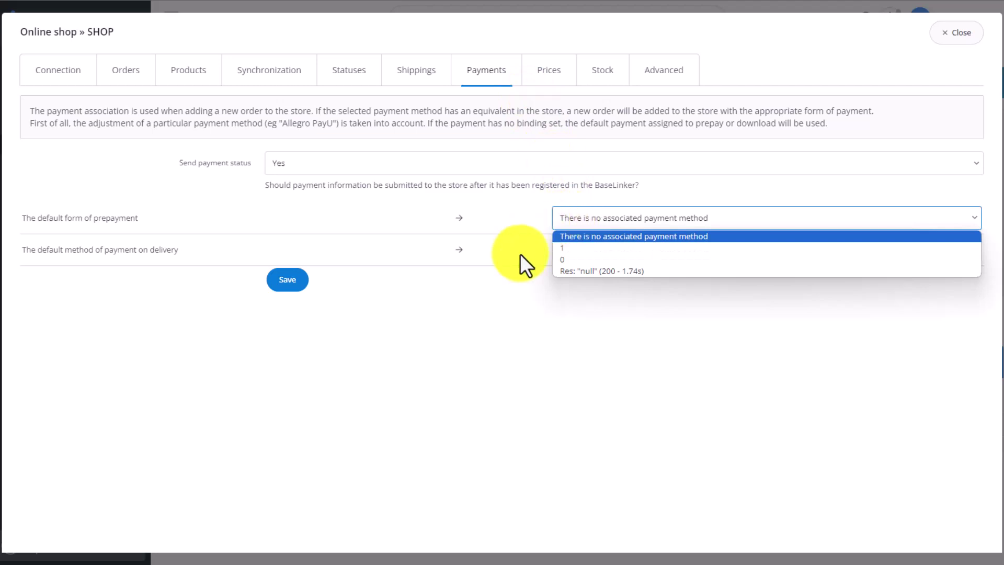
pyautogui.click(590, 305)
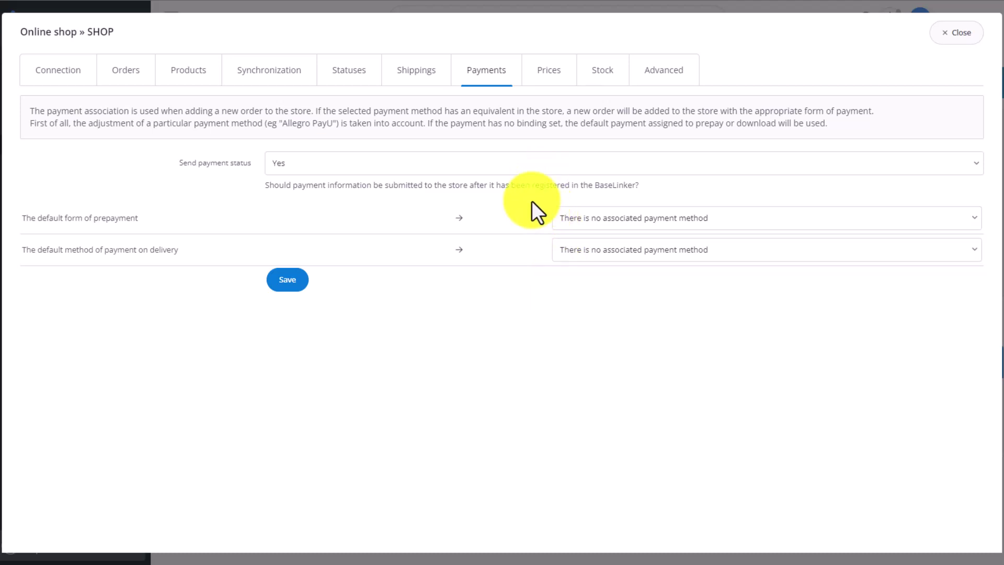
# Set prices to sync from the shop to BaseLinker every 24 hours with no rounding.
pyautogui.click(546, 72)
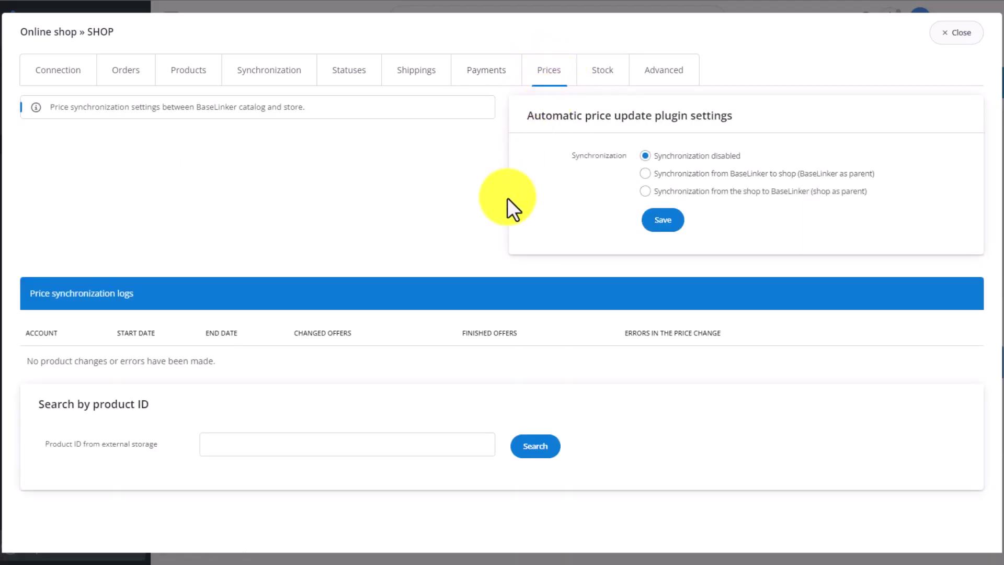
pyautogui.click(773, 192)
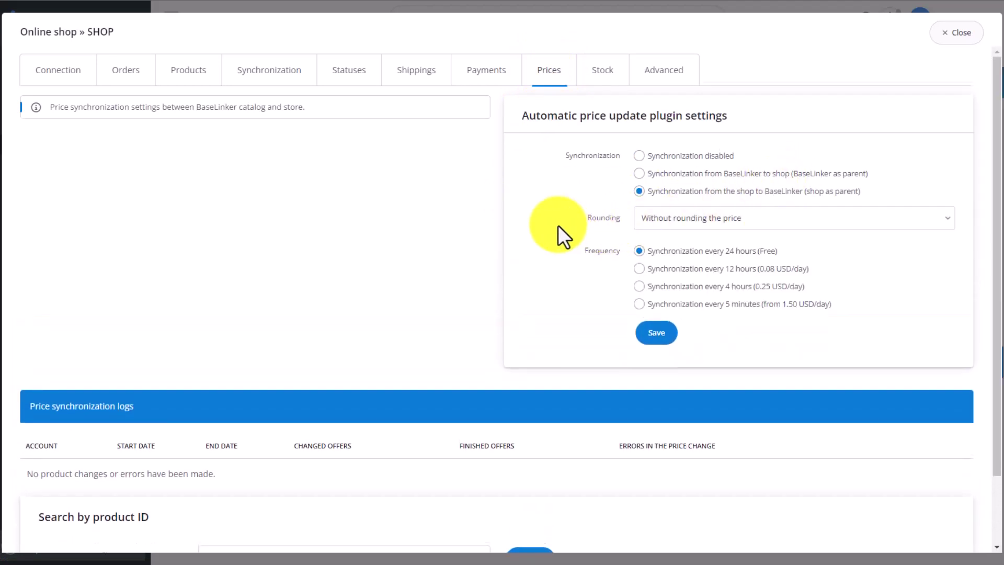
pyautogui.scroll(-1, 557, 225)
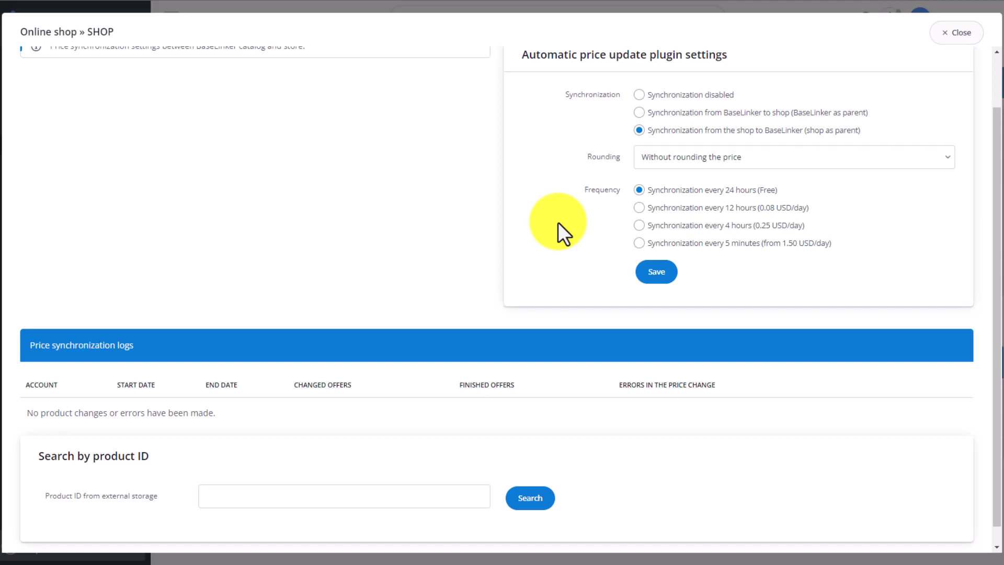
pyautogui.scroll(1, 588, 184)
pyautogui.click(596, 73)
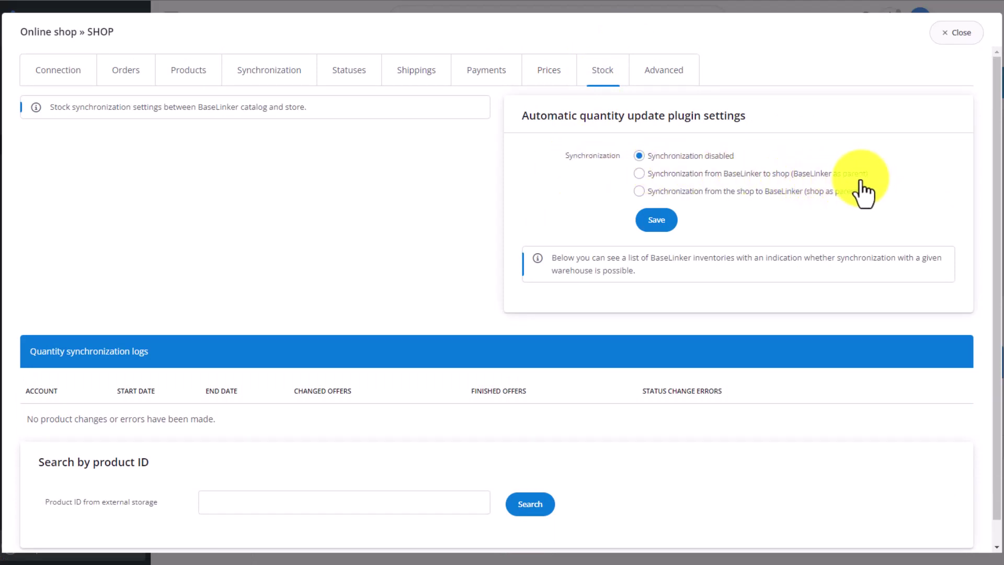
# Make stock quantities sync from the shop into the SHOP warehouse every 8 hours.
pyautogui.click(818, 194)
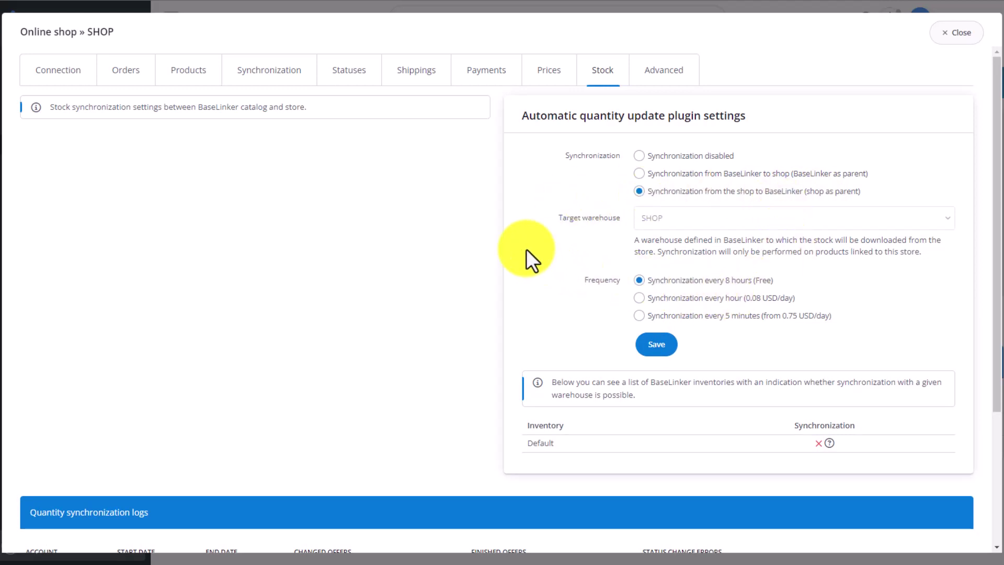
# Look through the SHOP integration's Advanced parameters table.
pyautogui.click(672, 76)
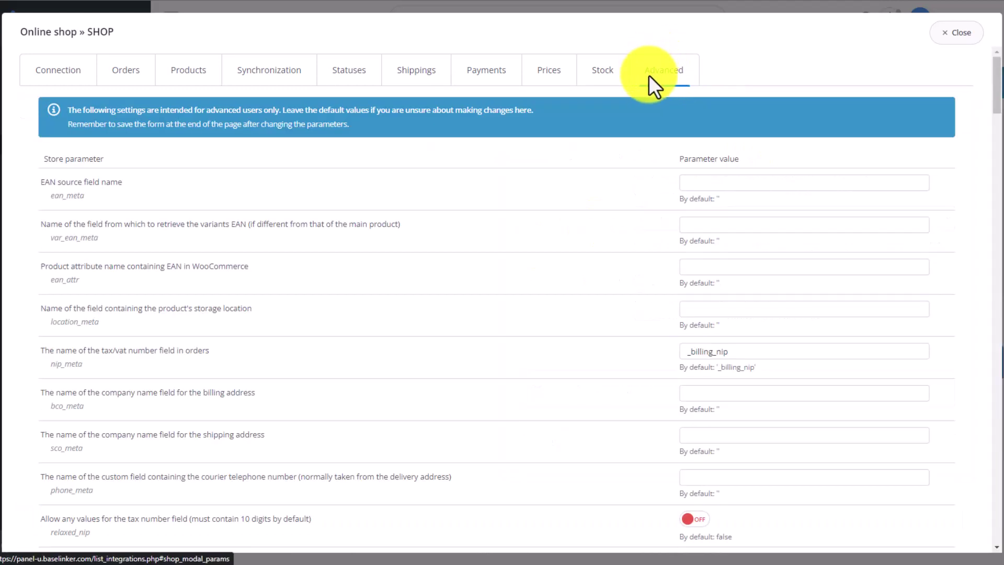
pyautogui.scroll(-10, 571, 222)
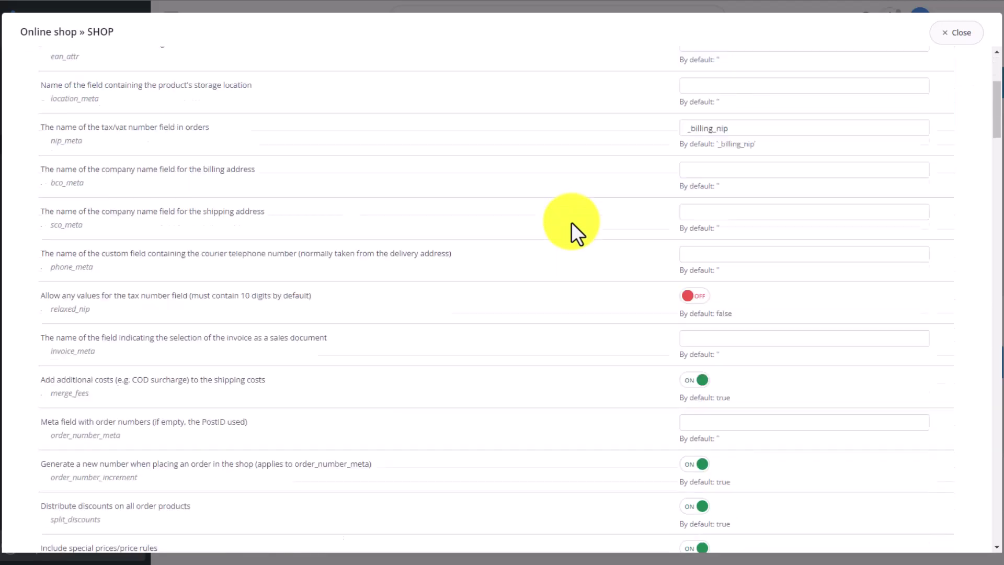
pyautogui.scroll(-2, 570, 221)
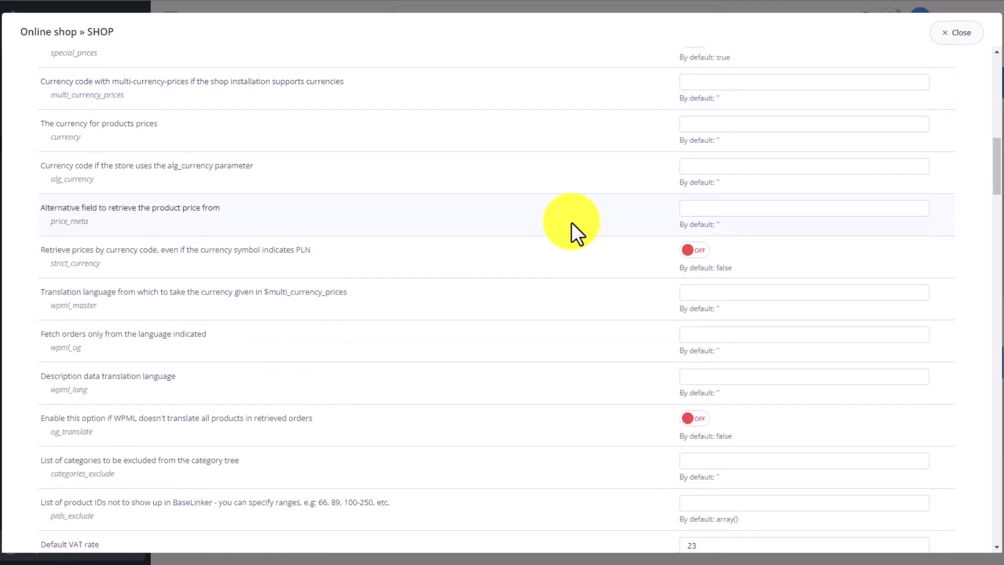
pyautogui.scroll(4, 571, 222)
pyautogui.scroll(8, 570, 222)
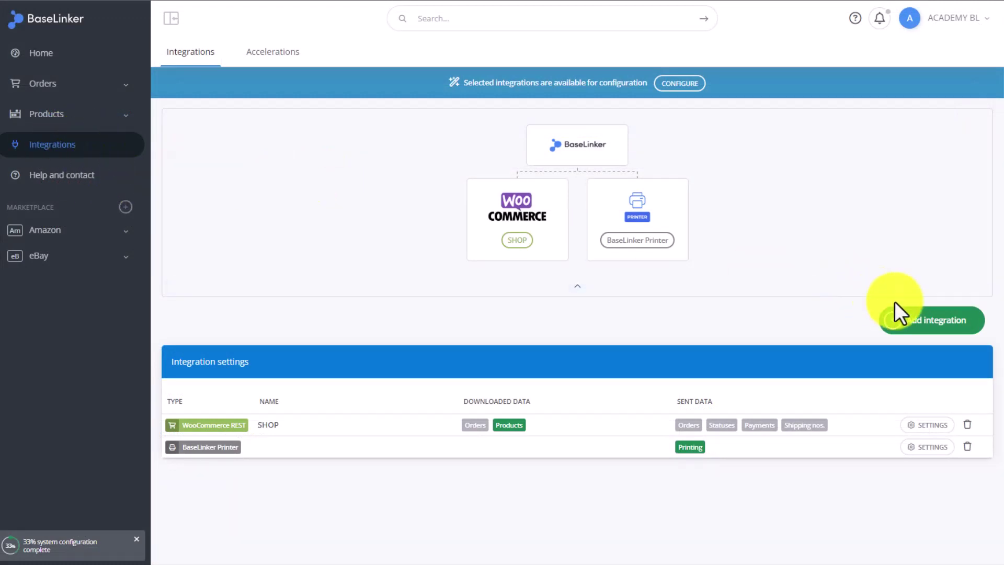
# Add a new Shopify shop integration from the full list of shop integrations.
pyautogui.click(894, 303)
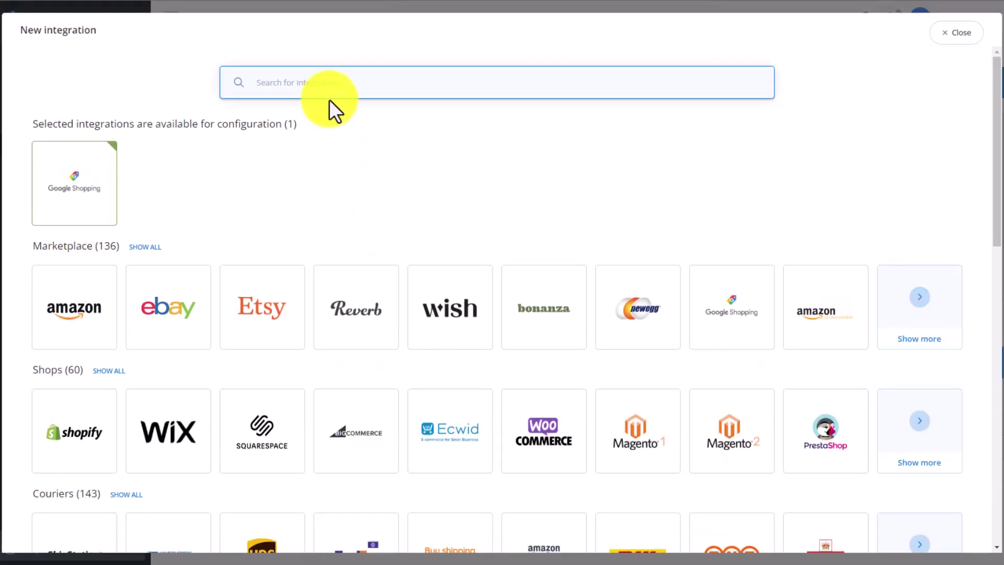
pyautogui.scroll(-2, 141, 257)
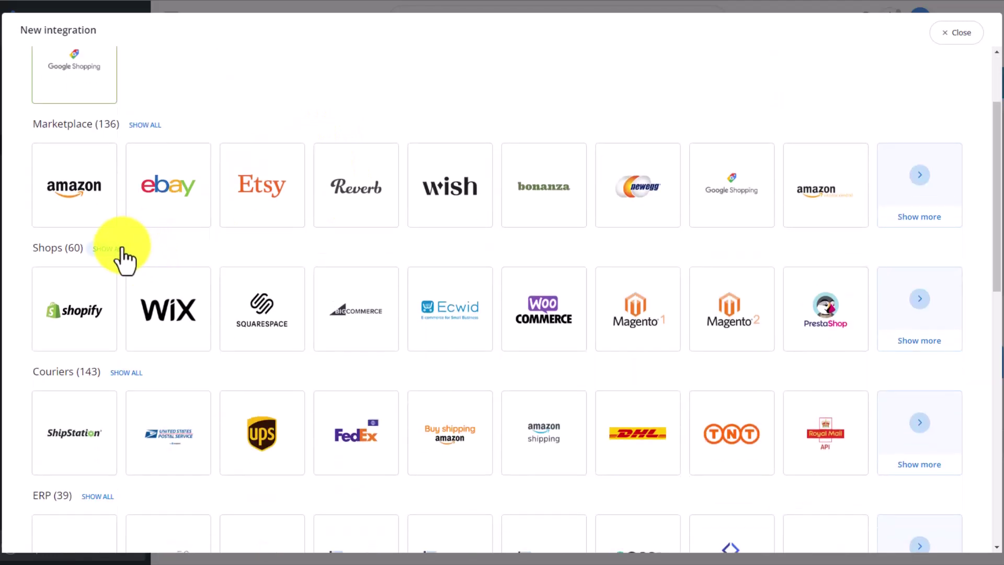
pyautogui.click(105, 249)
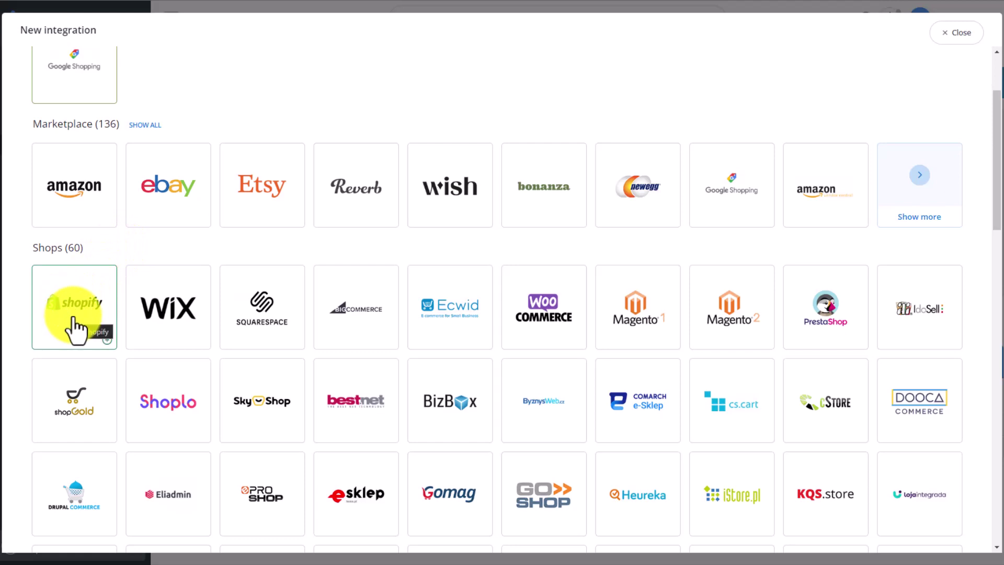
pyautogui.click(76, 331)
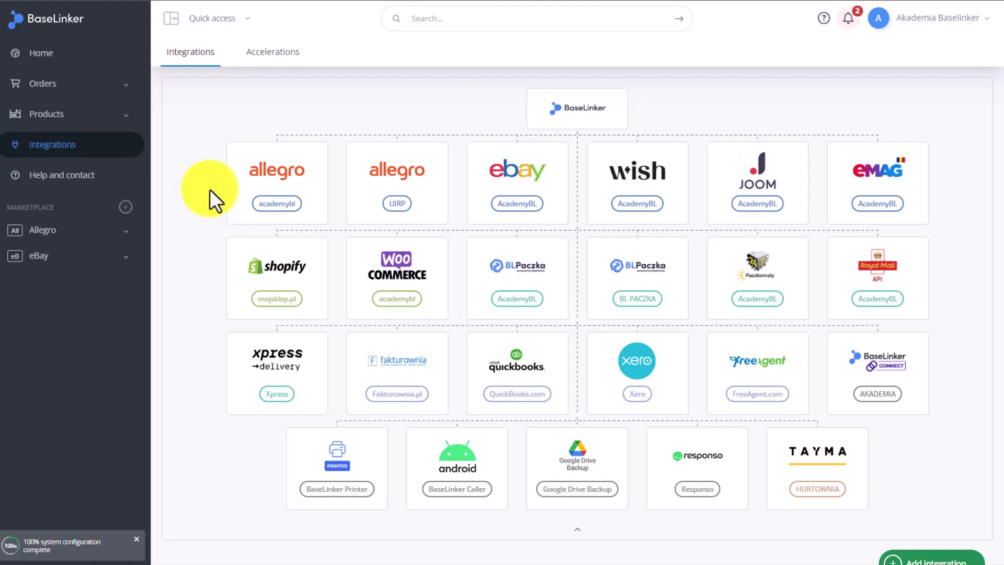
# Open the mojsklep.pl Shopify shop and review its Orders, Products and Synchronization settings.
pyautogui.click(281, 285)
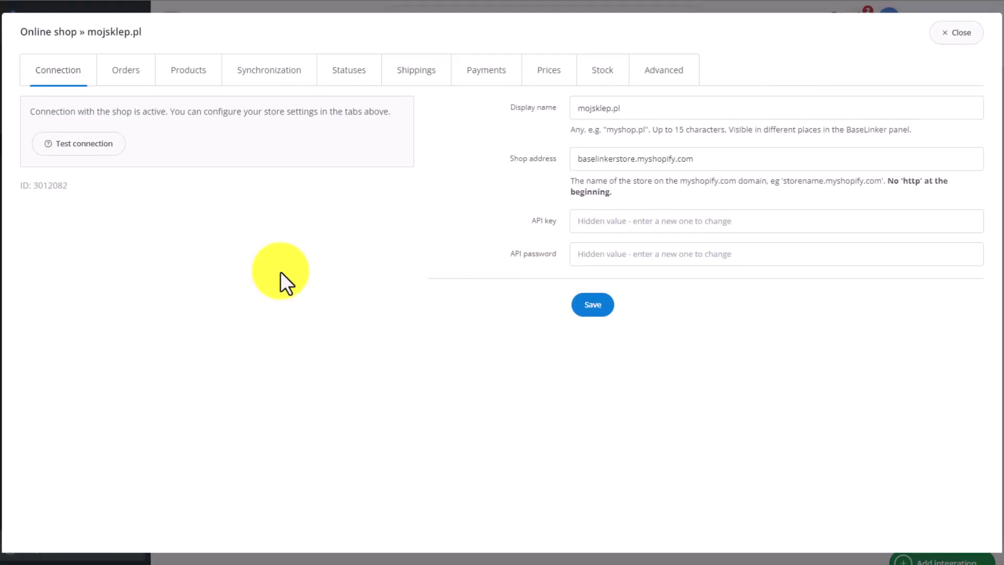
pyautogui.click(131, 78)
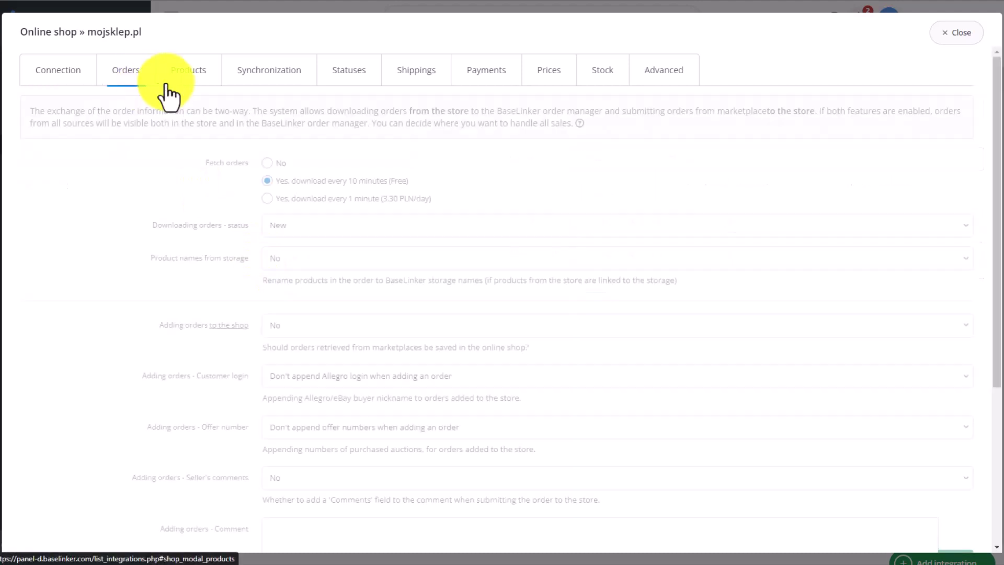
pyautogui.click(191, 79)
pyautogui.click(242, 83)
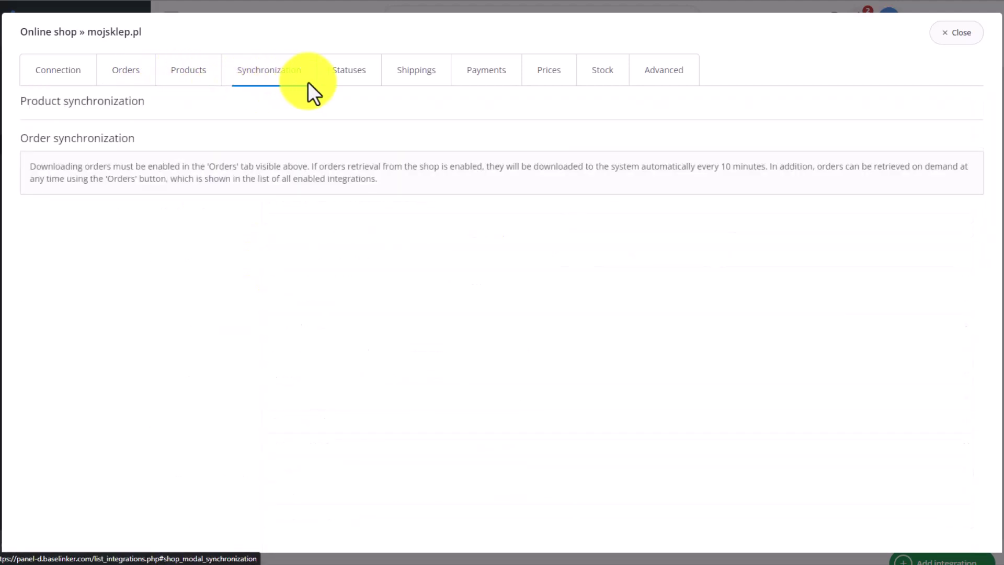